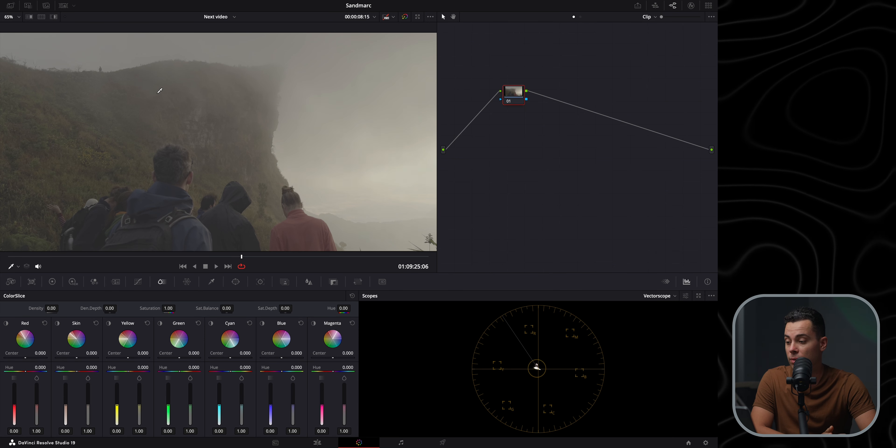
Scrub the playhead back to an earlier frame of the clip
mouse_move(35, 257)
mouse_down()
mouse_move(54, 258)
mouse_move(9, 257)
mouse_move(429, 255)
mouse_move(20, 258)
mouse_up()
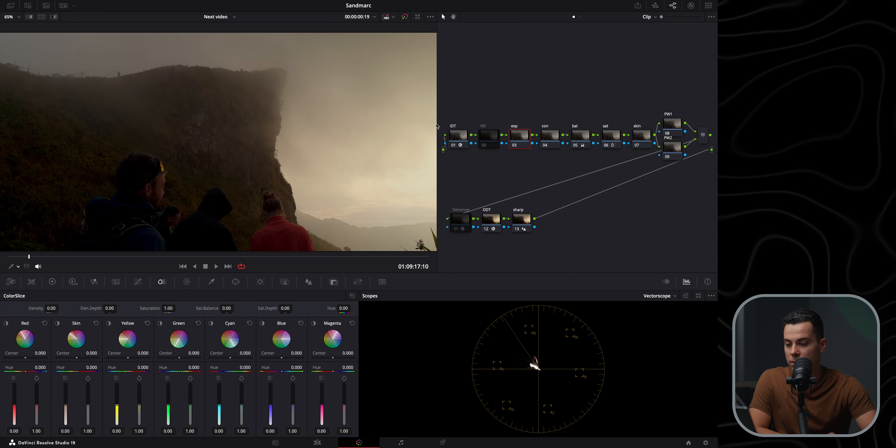
Widen the node editor and move the IDT and ODT nodes up out of the node chain
drag(438, 126, 237, 160)
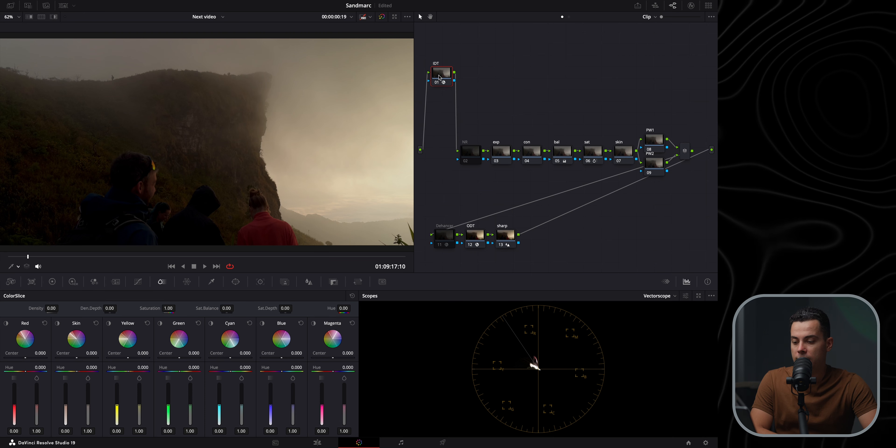
drag(477, 237, 476, 76)
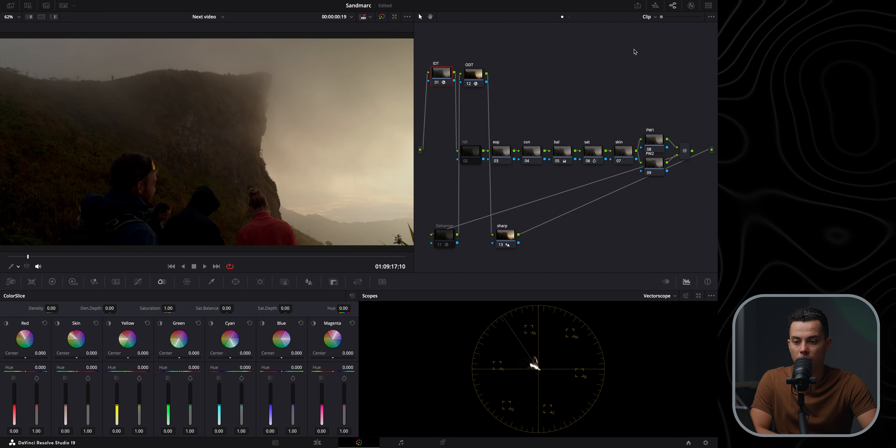
click(692, 6)
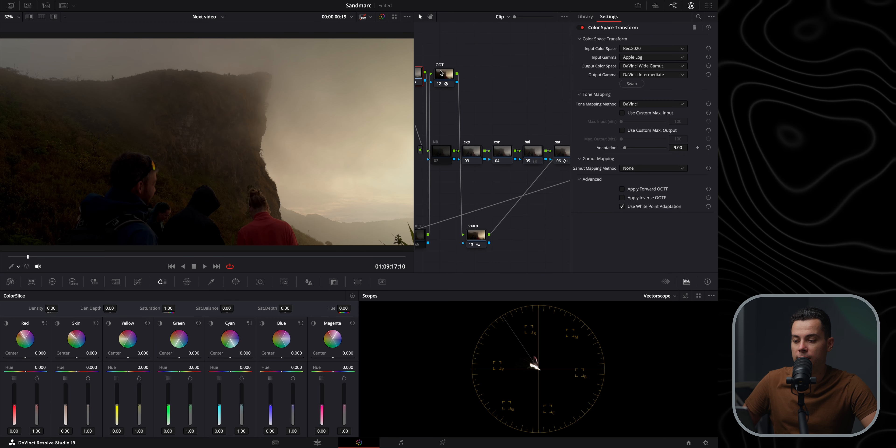
Restore the IDT and ODT nodes to their places and lower the NR node out of the chain
click(441, 73)
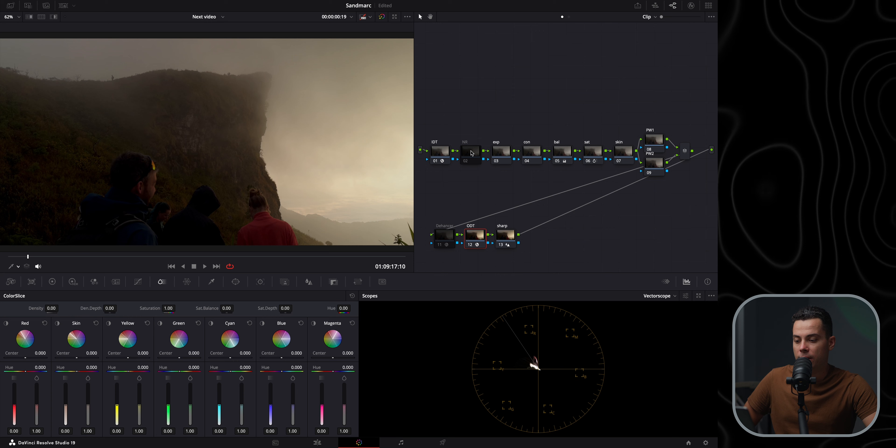
click(471, 126)
drag(472, 92, 467, 176)
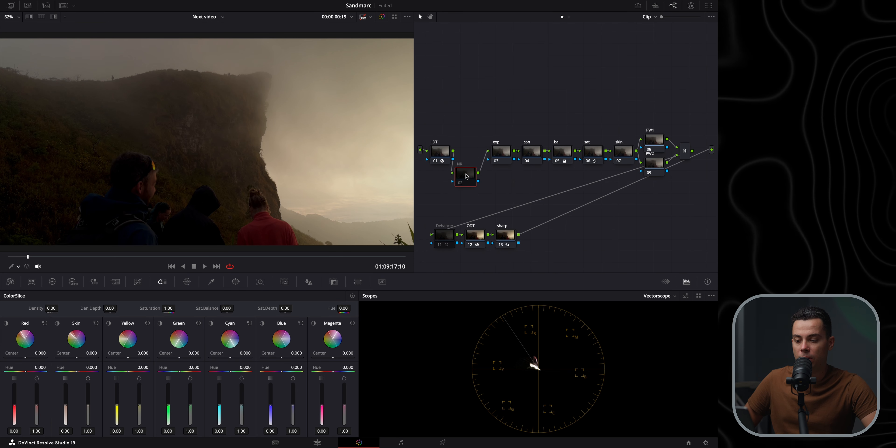
drag(473, 99, 470, 184)
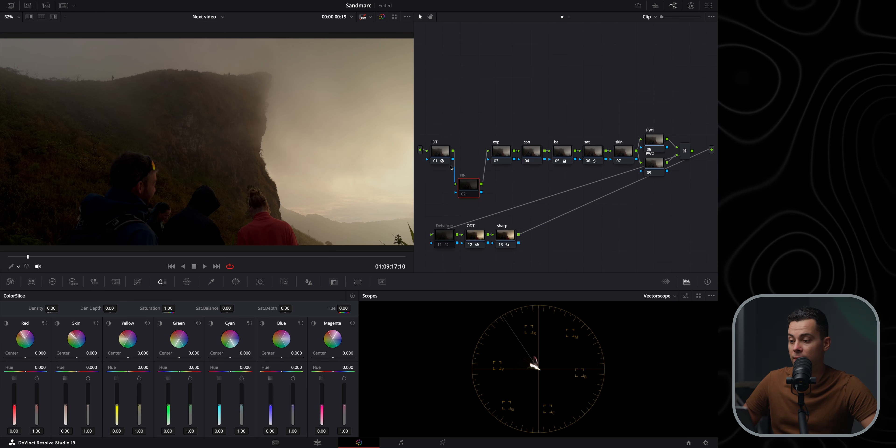
Zoom into the viewer and pan across the image to inspect its detail, then fit it back to the window
scroll(135, 139, up, 5)
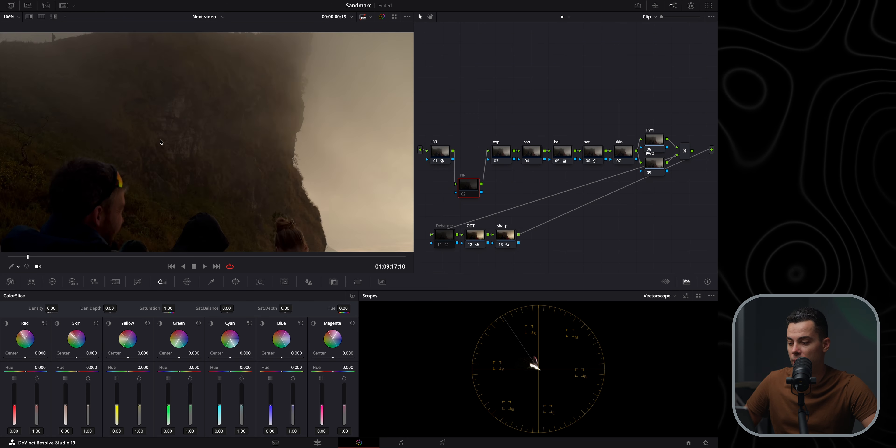
drag(141, 139, 309, 76)
drag(240, 161, 120, 133)
drag(265, 146, 244, 80)
drag(334, 131, 148, 152)
drag(271, 113, 174, 123)
drag(248, 140, 192, 129)
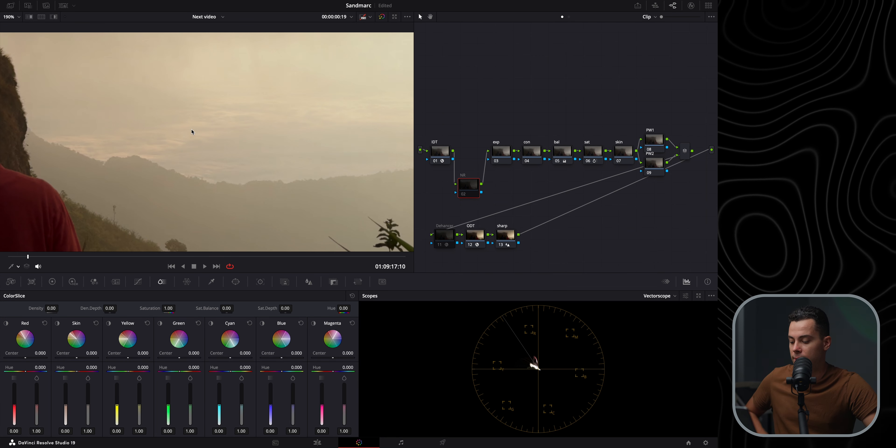
key(shift+z)
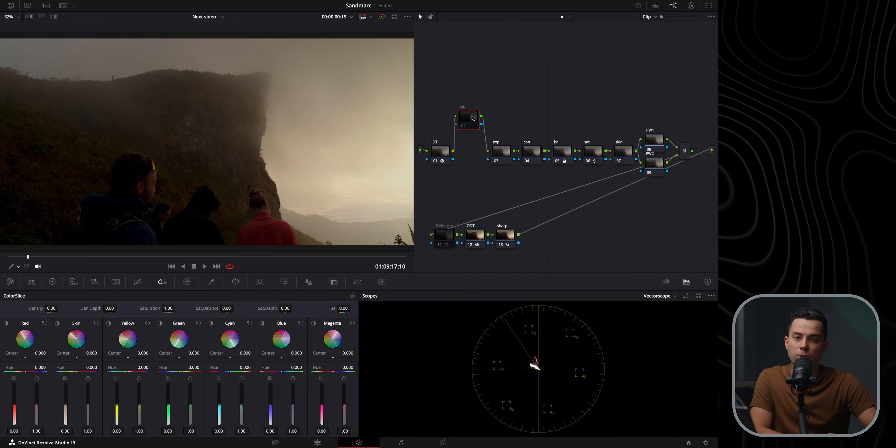
Lift the exp node out above the node chain and switch the scope to Waveform
drag(473, 122, 505, 93)
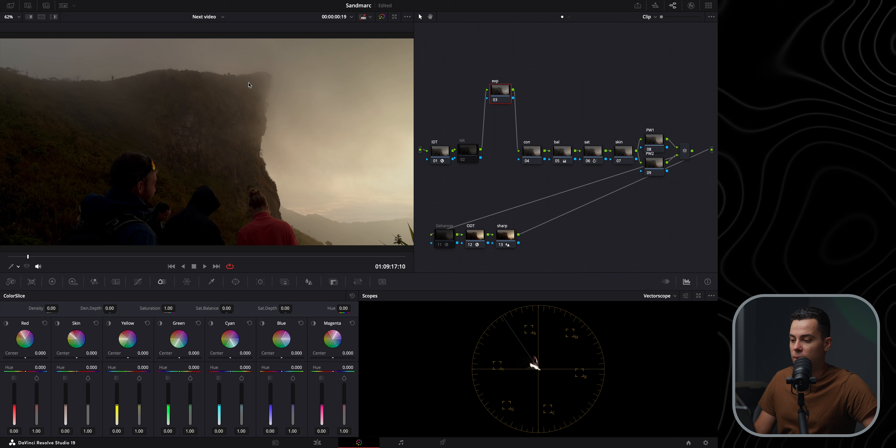
click(660, 297)
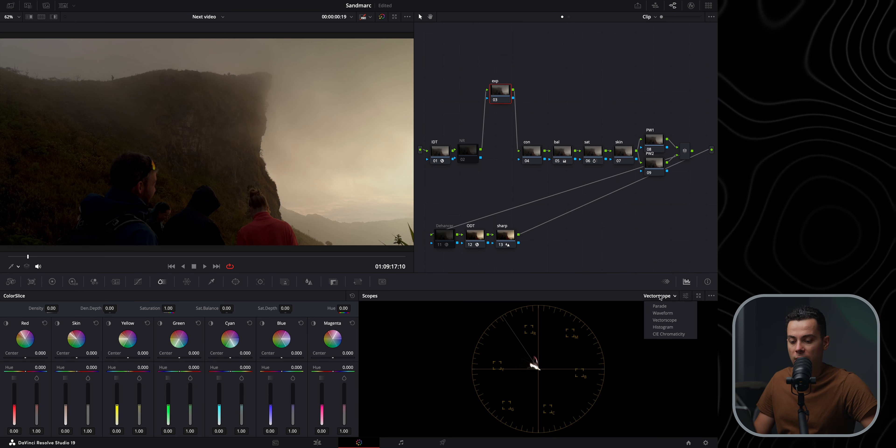
click(662, 313)
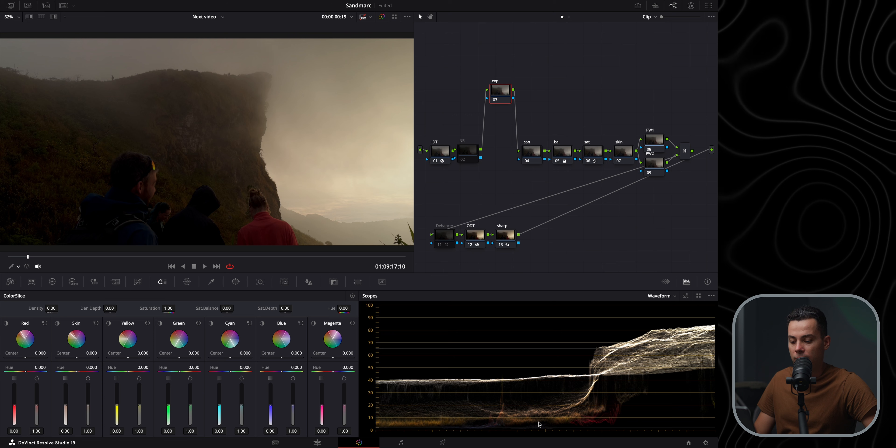
scroll(254, 185, up, 6)
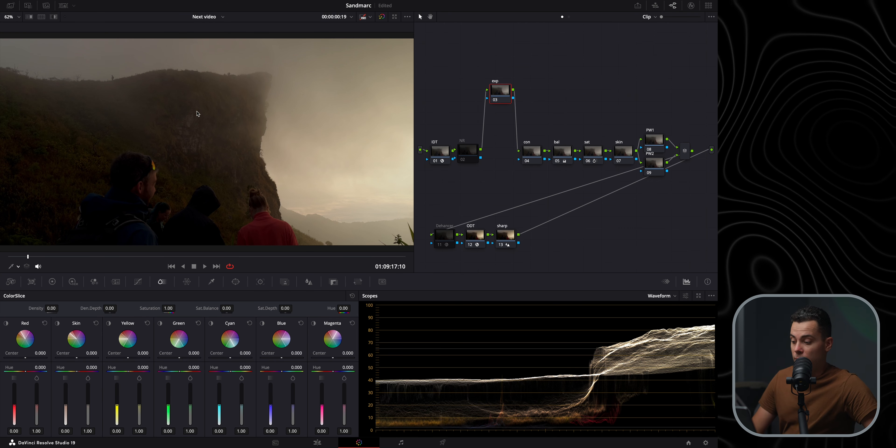
Set the exp node's Global exposure to 1.00 in the HDR color wheels
click(73, 281)
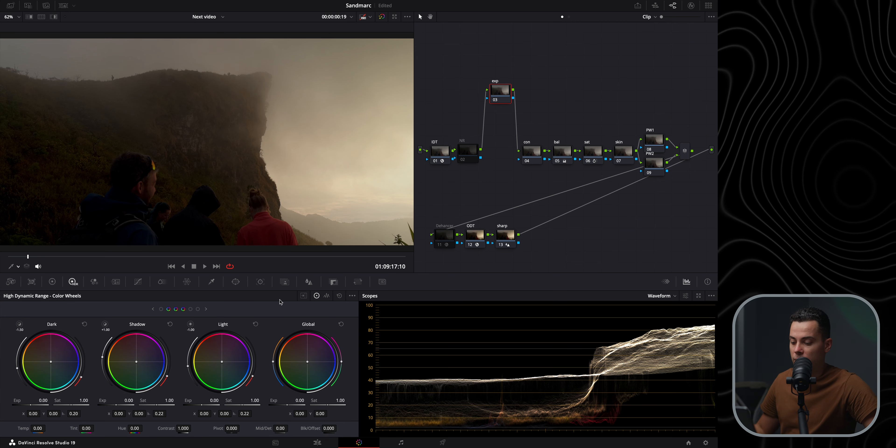
drag(300, 402, 348, 403)
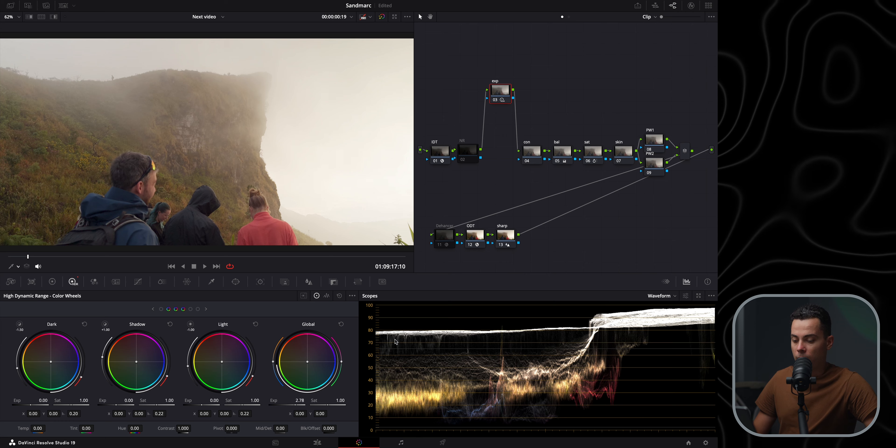
drag(303, 404, 274, 404)
drag(302, 401, 298, 401)
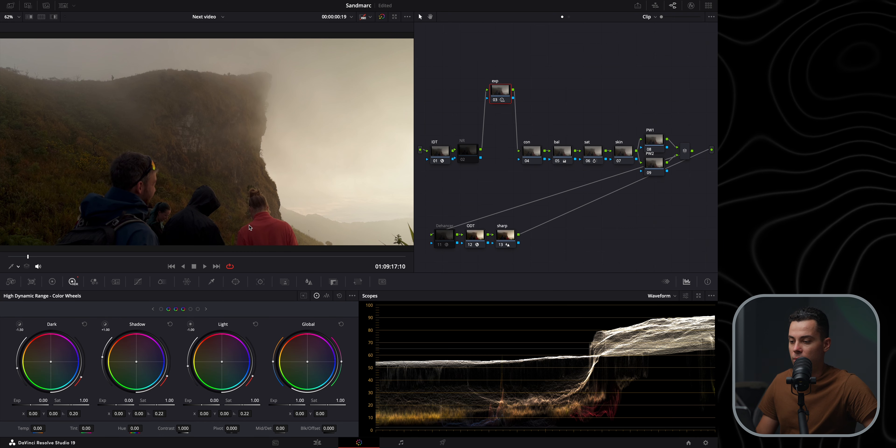
Toggle the exp node off and on to compare the exposure change
click(496, 101)
click(496, 100)
click(496, 101)
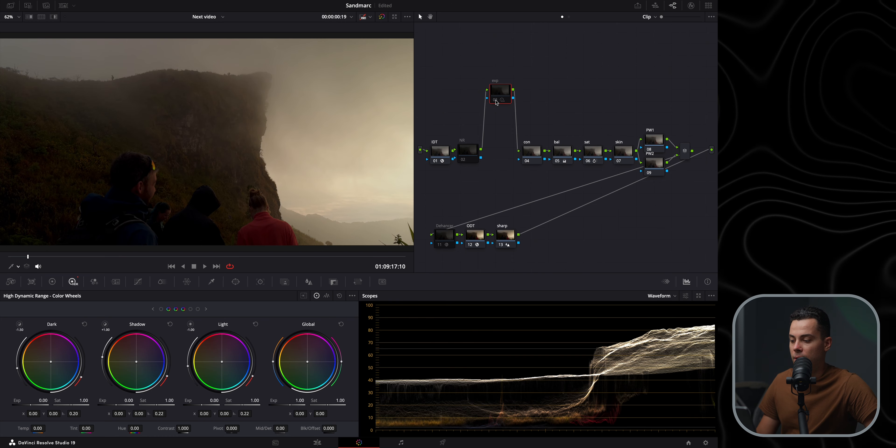
click(496, 100)
Zoom into the viewer and pan around the image to inspect the graded detail, then fit it back
scroll(190, 186, up, 4)
drag(188, 184, 298, 84)
drag(208, 156, 378, 83)
drag(218, 113, 317, 128)
drag(218, 115, 172, 239)
drag(271, 100, 150, 178)
drag(276, 177, 225, 104)
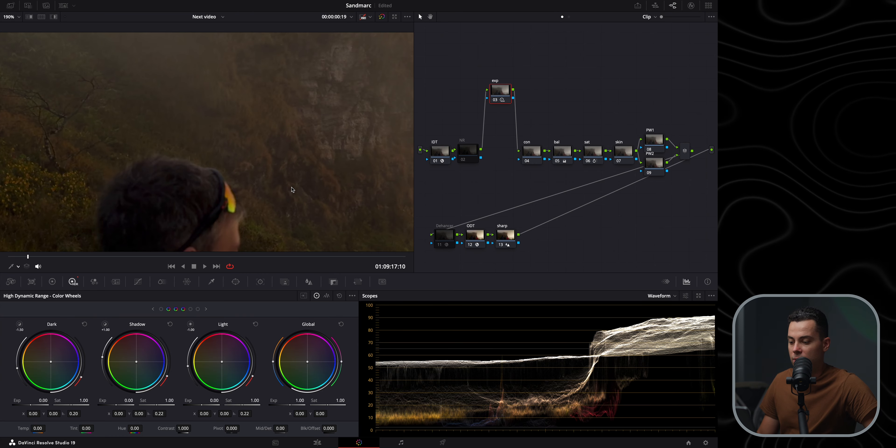
drag(275, 243, 240, 134)
drag(333, 230, 217, 154)
drag(269, 192, 264, 142)
drag(343, 133, 184, 137)
drag(302, 130, 176, 126)
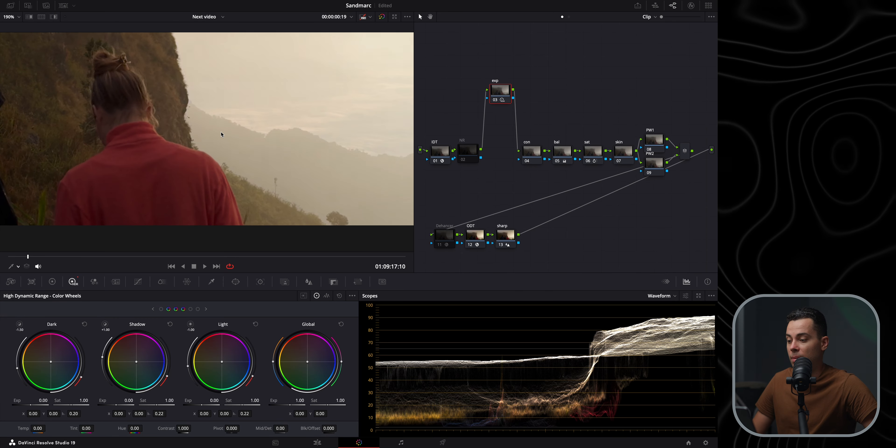
drag(212, 135, 304, 177)
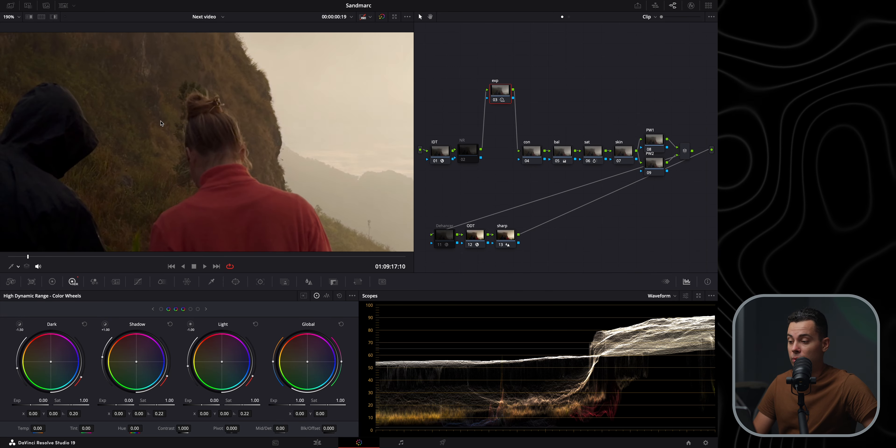
drag(165, 124, 295, 185)
drag(153, 110, 81, 168)
drag(273, 96, 282, 161)
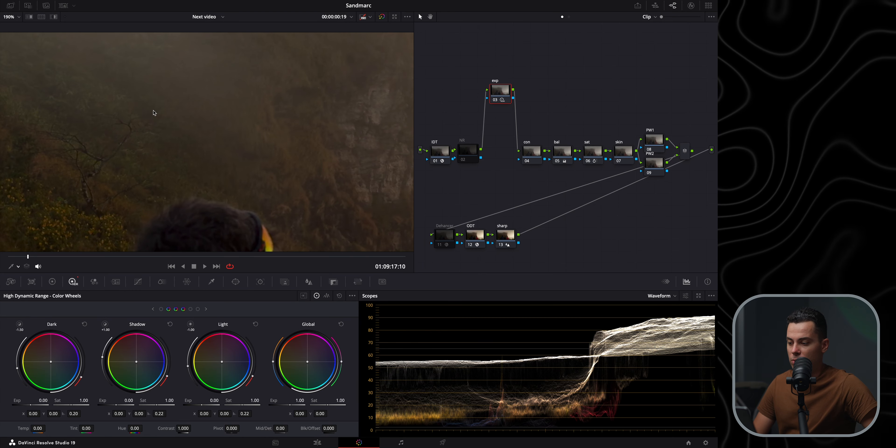
drag(155, 113, 243, 169)
drag(103, 143, 164, 108)
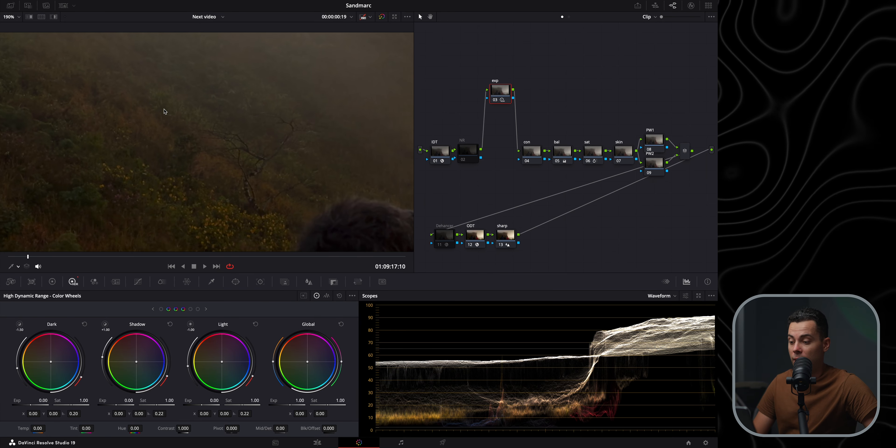
drag(308, 160, 211, 142)
drag(302, 170, 102, 39)
drag(277, 159, 185, 100)
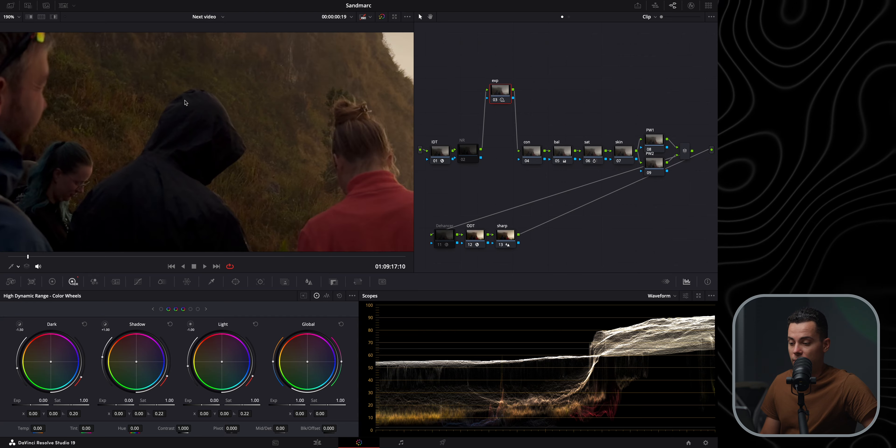
drag(271, 143, 197, 96)
drag(148, 139, 263, 136)
drag(100, 125, 293, 153)
drag(244, 118, 166, 142)
key(shift+z)
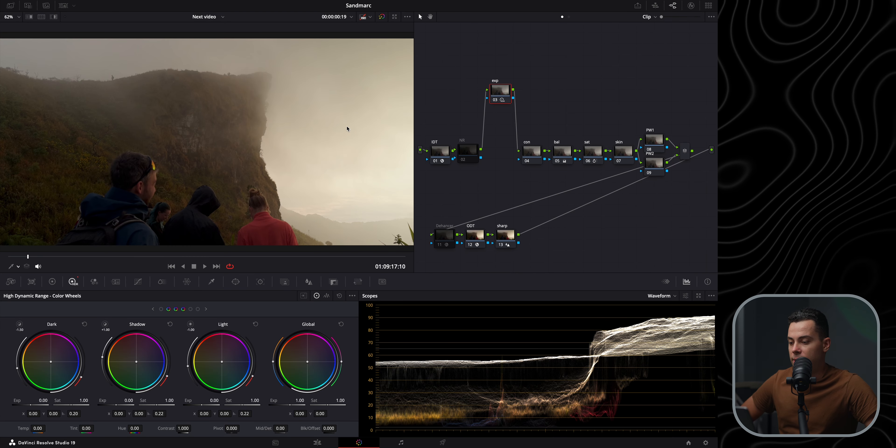
Return the exp node to the chain and lift the con node out above it
drag(492, 98, 522, 139)
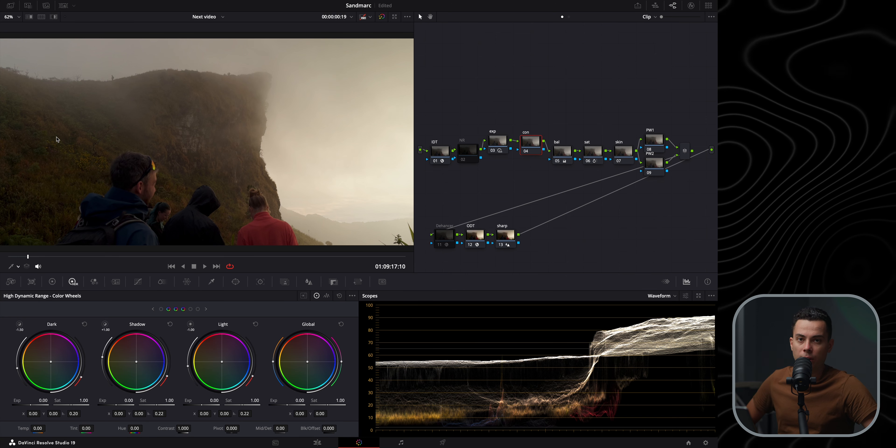
click(137, 282)
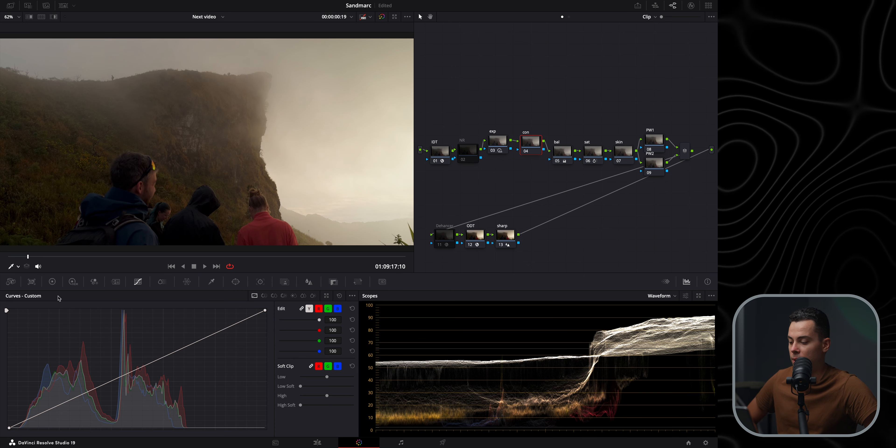
Try adjusting contrast in the Primaries and HDR wheels, resetting each back to 1.000
click(53, 281)
drag(210, 312, 224, 308)
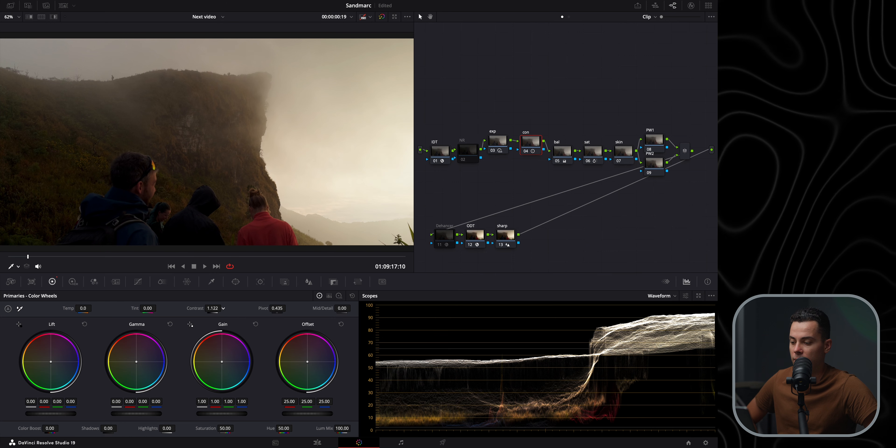
double_click(195, 309)
click(72, 282)
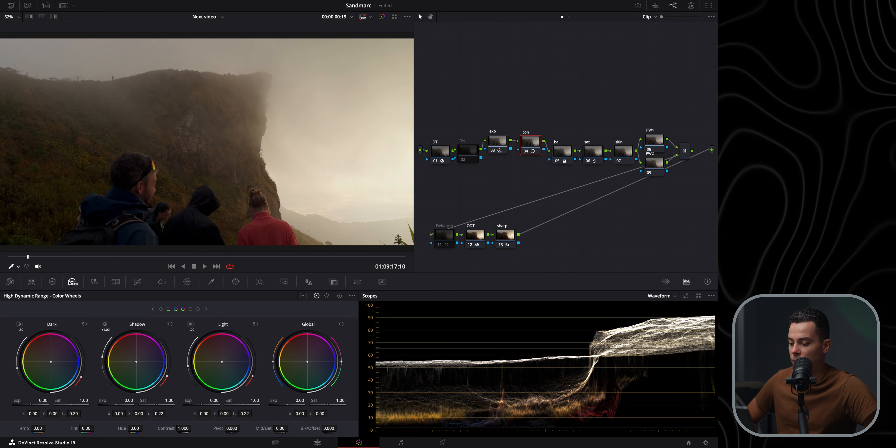
drag(193, 428, 194, 428)
double_click(167, 428)
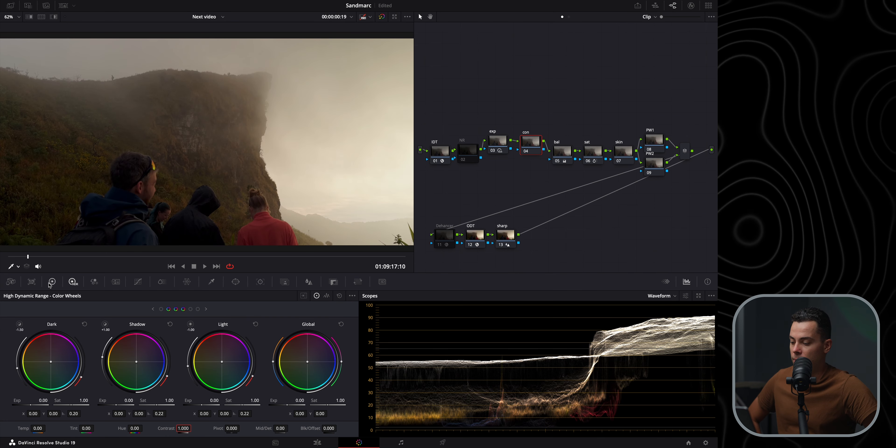
Raise the black point of the luminance curve in Custom Curves on the con node
click(51, 282)
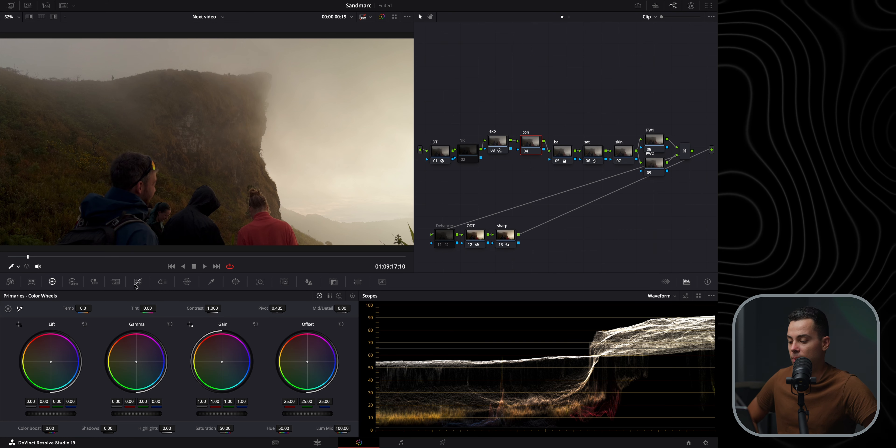
click(137, 282)
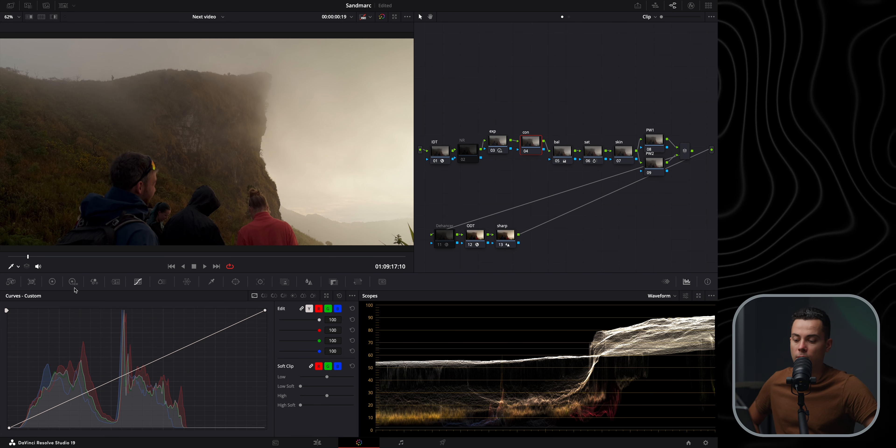
click(353, 296)
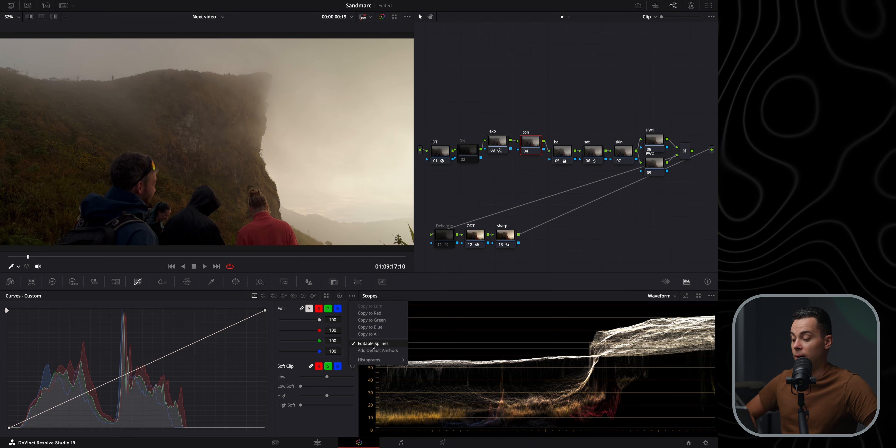
click(10, 430)
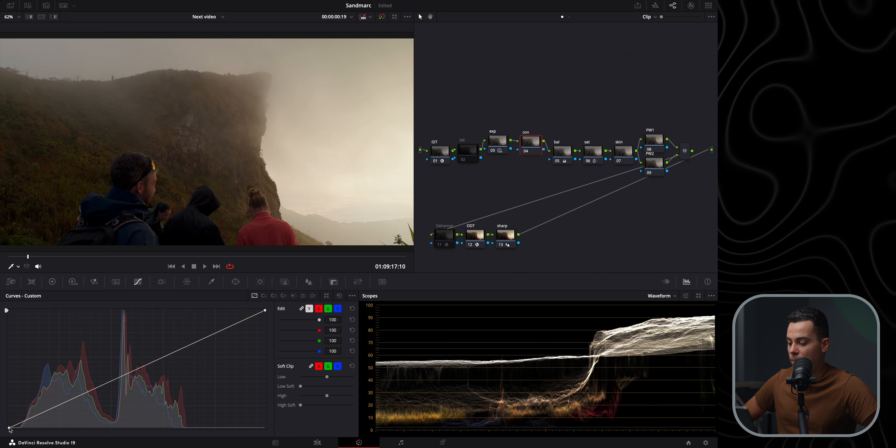
drag(10, 429, 1, 425)
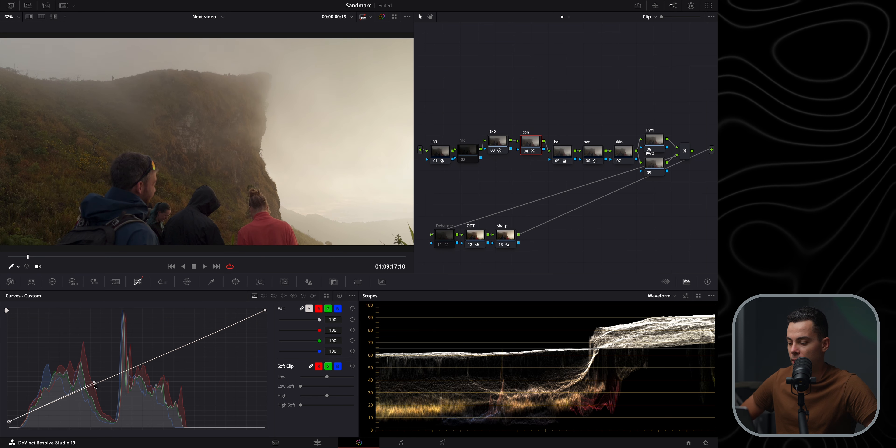
Reshape the luminance curve on the con node into a contrast S-curve by moving its midtone, shadow and highlight points
drag(95, 384, 103, 399)
click(265, 311)
drag(266, 311, 290, 325)
key(super+z)
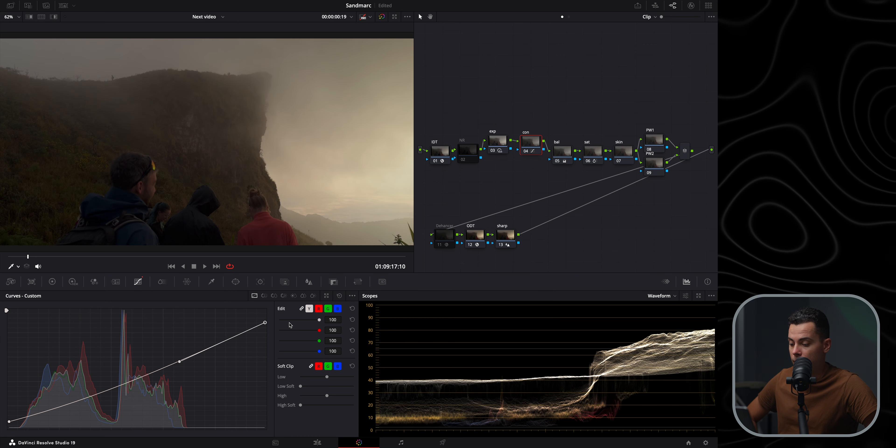
drag(179, 361, 164, 347)
drag(10, 423, 104, 401)
drag(265, 324, 266, 324)
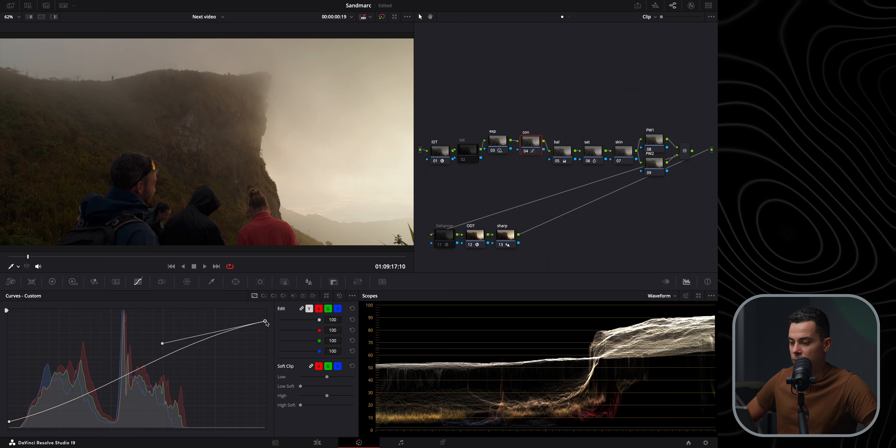
drag(161, 346, 159, 344)
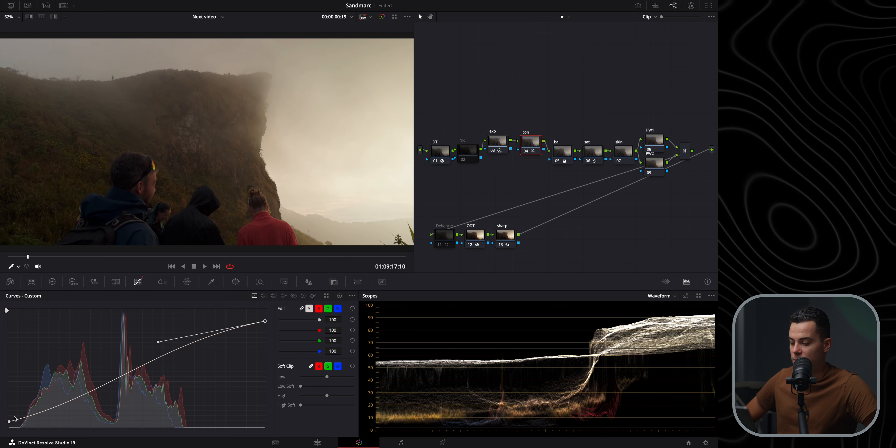
Refine the S-curve by repositioning the black point and the lower shadow point on the luminance curve
click(9, 422)
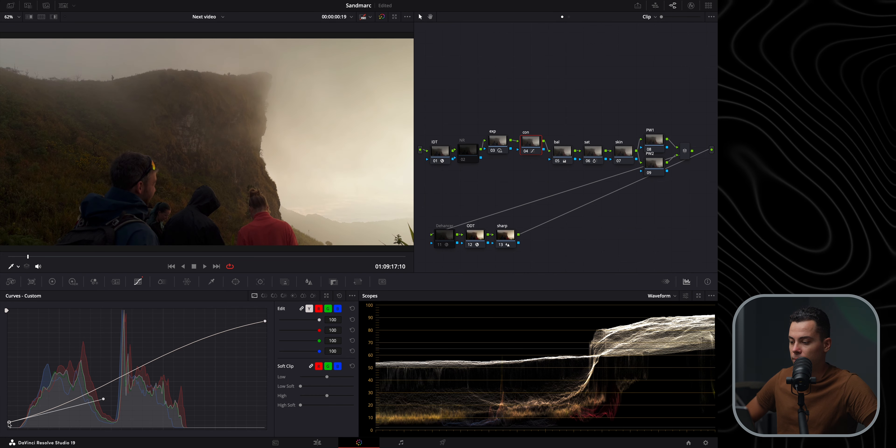
drag(105, 401, 106, 400)
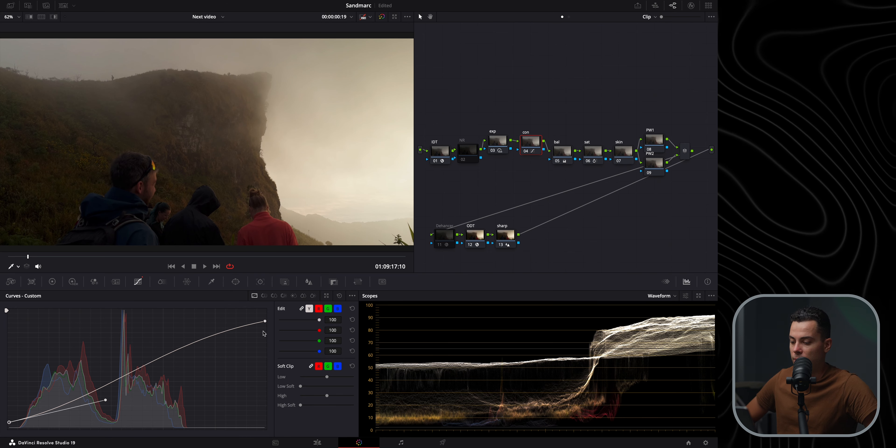
drag(266, 321, 265, 320)
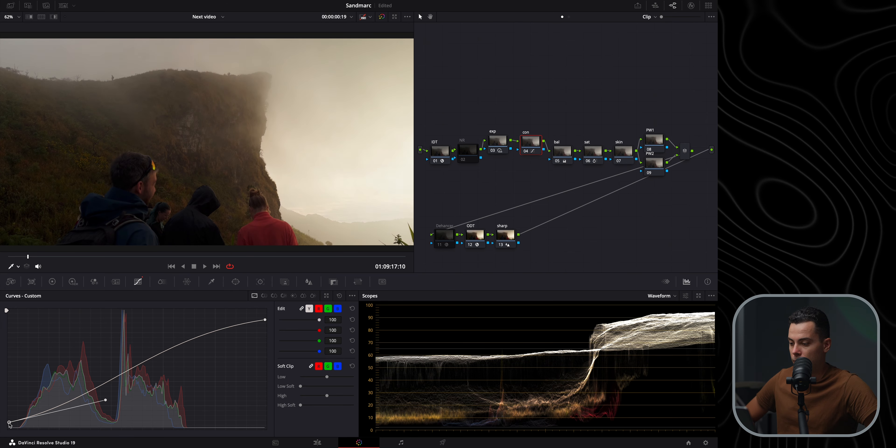
drag(105, 402, 113, 400)
click(265, 319)
drag(153, 336, 144, 339)
drag(9, 423, 9, 423)
drag(113, 399, 118, 395)
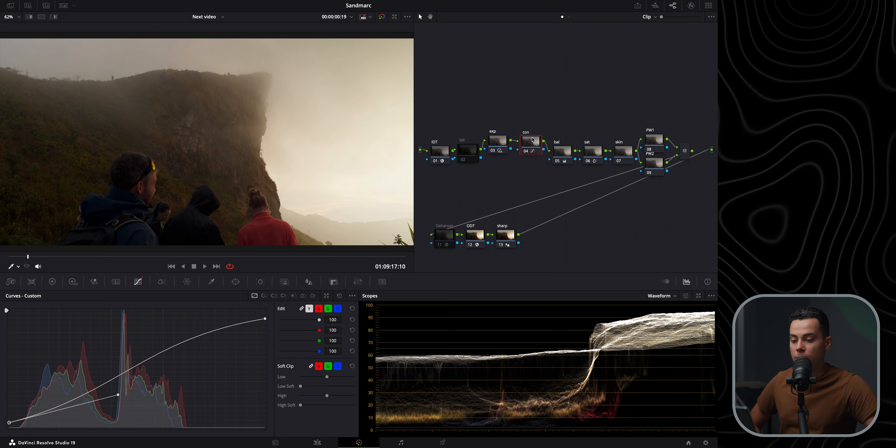
Toggle the con node off and on to compare the graded image
click(526, 152)
click(526, 151)
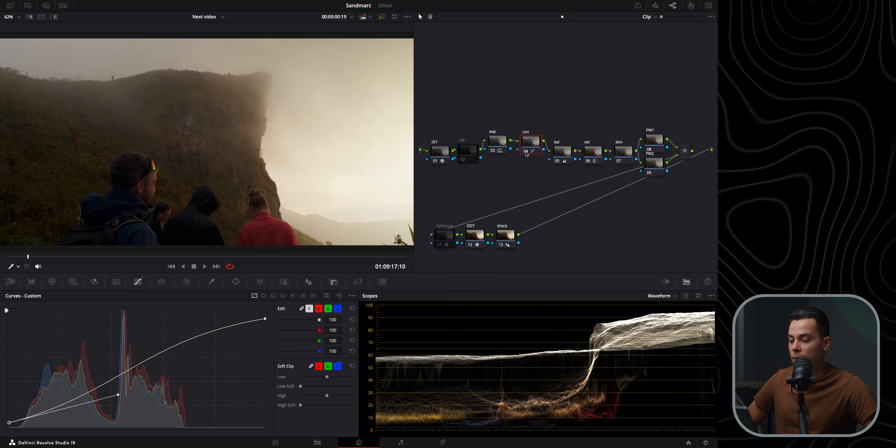
click(526, 151)
click(526, 151)
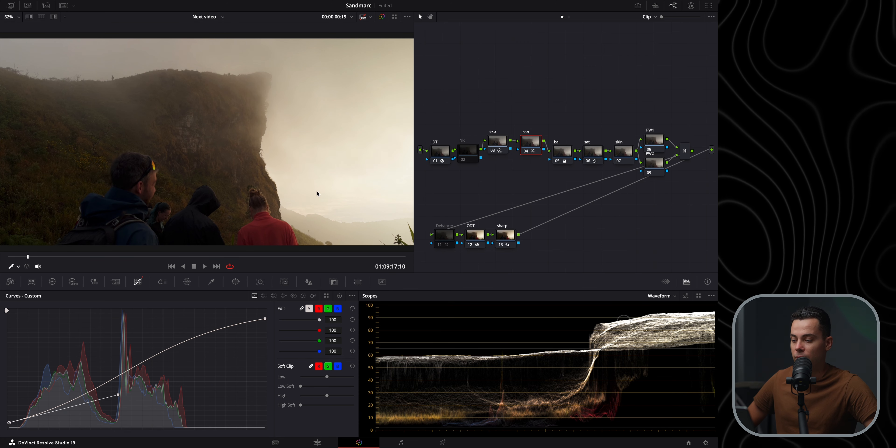
Fine-tune the S-curve's upper highlight point, then toggle the con node off and on to compare
drag(266, 322, 268, 323)
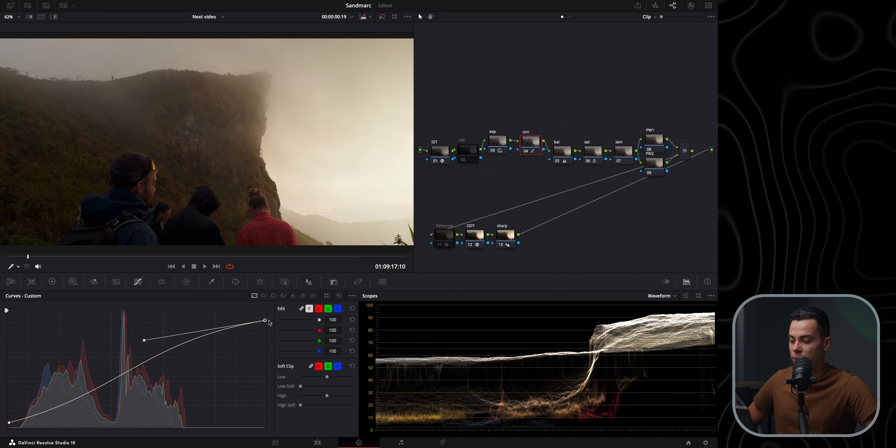
drag(146, 343, 142, 343)
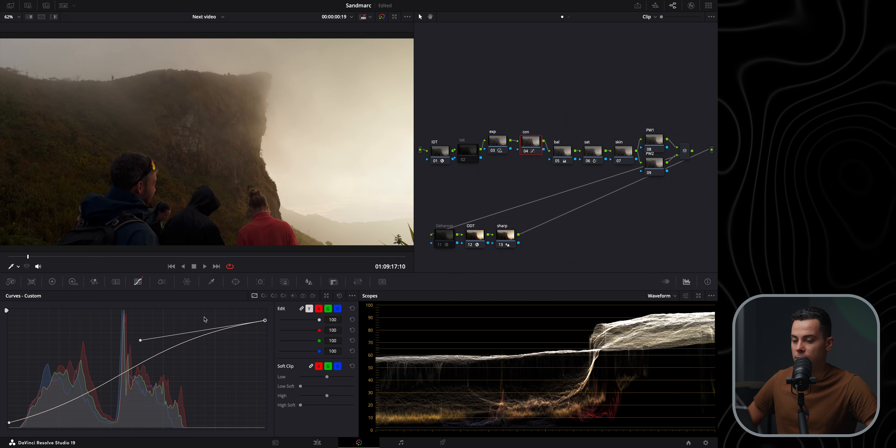
click(526, 152)
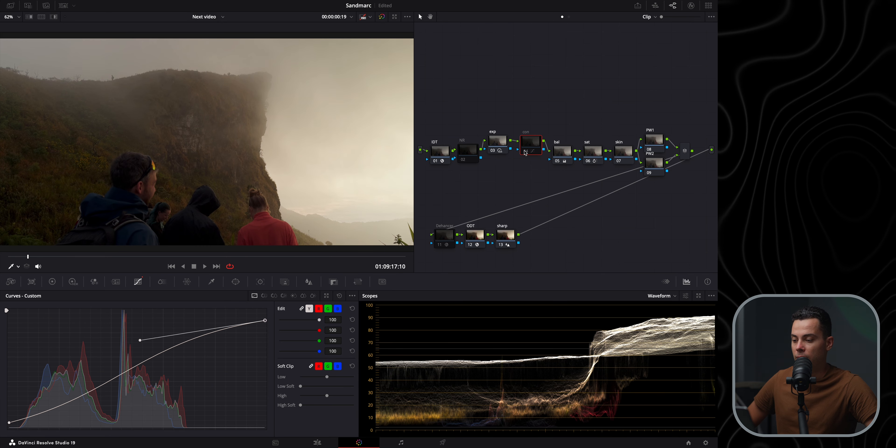
click(525, 152)
click(526, 152)
click(526, 152)
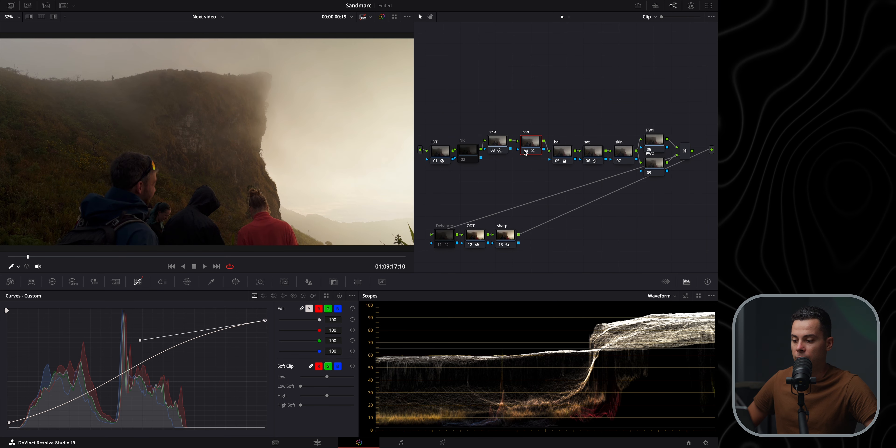
Lift the bal node out of the chain and place it above the con node
drag(561, 152, 556, 84)
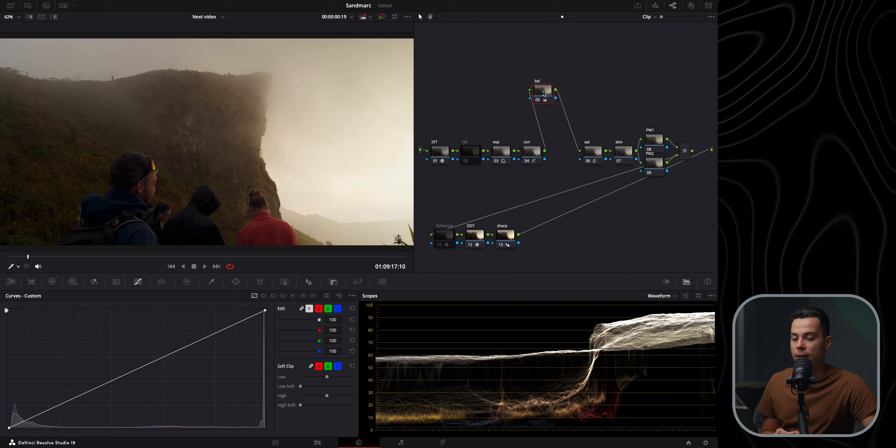
drag(536, 98, 556, 98)
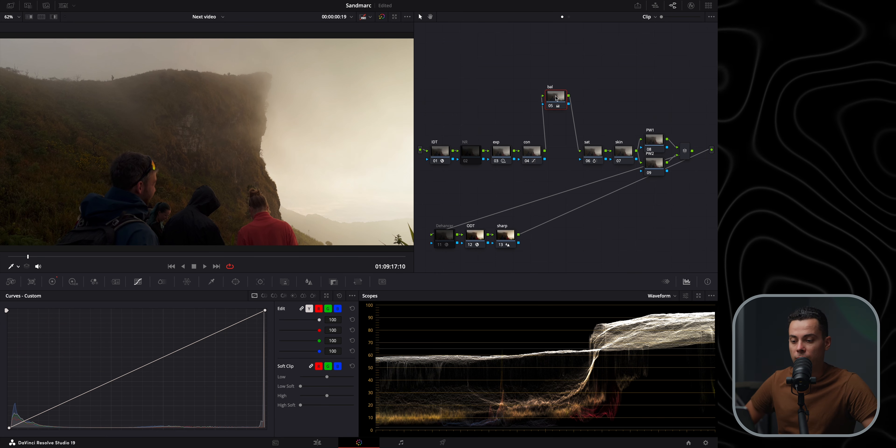
right_click(556, 99)
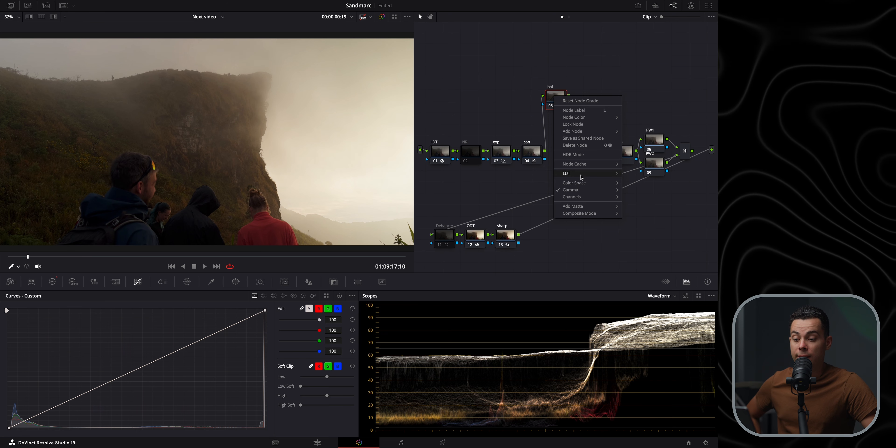
mouse_move(582, 191)
click(494, 41)
drag(555, 97, 558, 121)
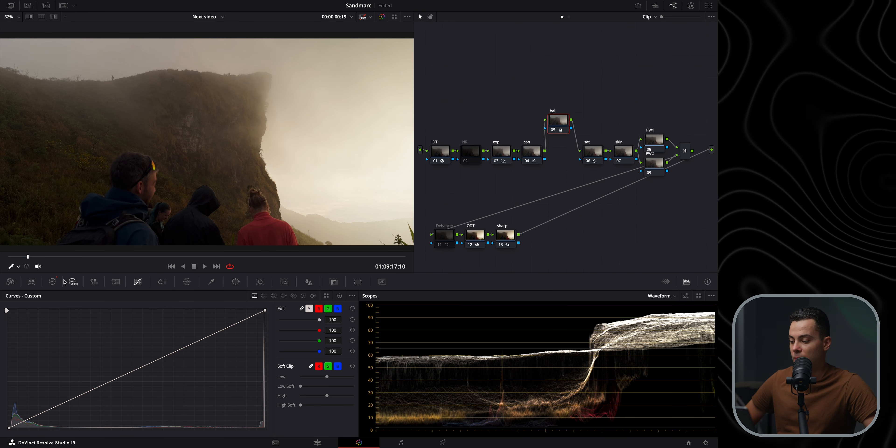
Open the Primaries wheels on the bal node and set the gain green to 0.96 and blue to 1.06
click(52, 281)
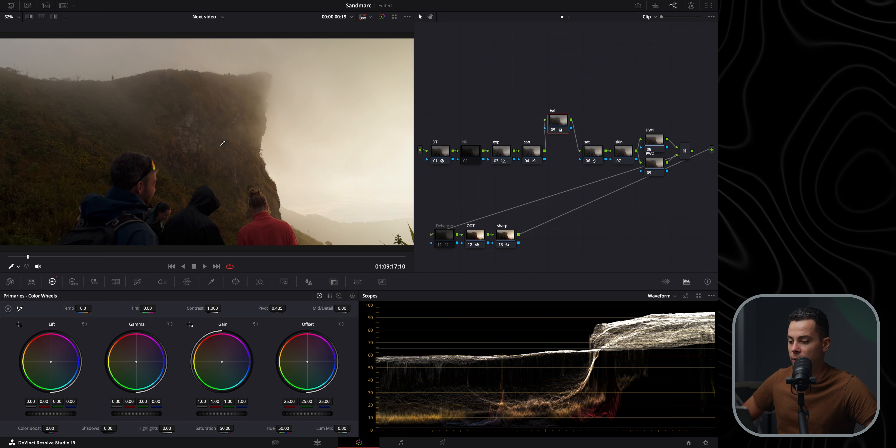
scroll(187, 153, up, 5)
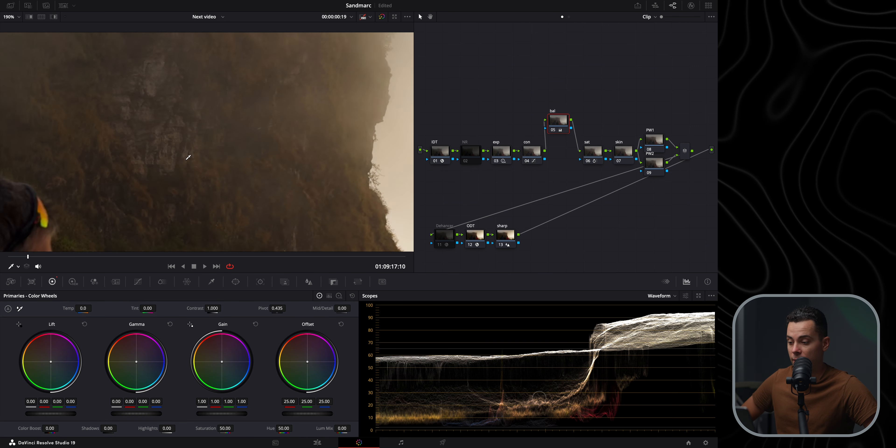
key(shift+z)
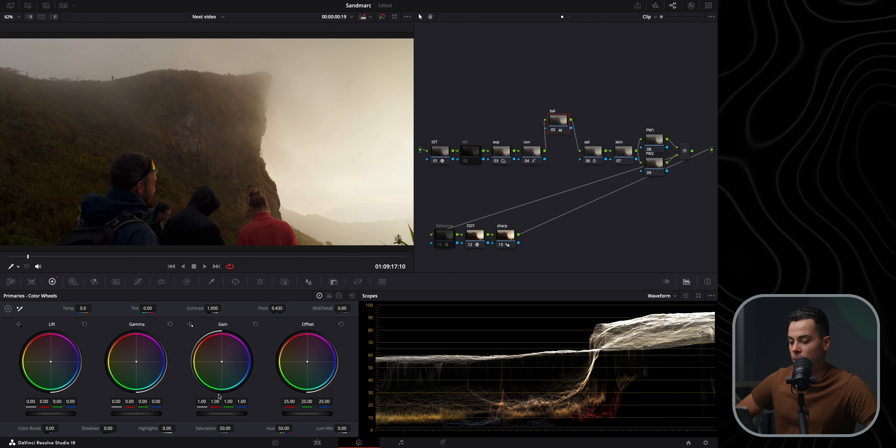
drag(215, 402, 210, 401)
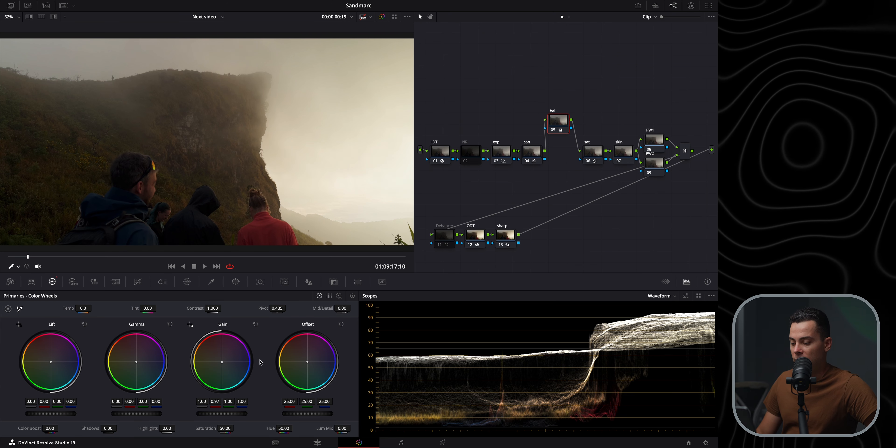
drag(244, 403, 245, 403)
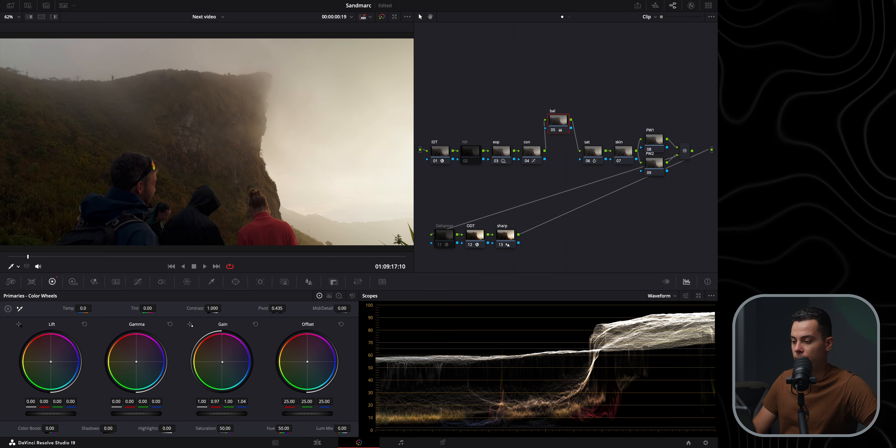
drag(241, 401, 256, 401)
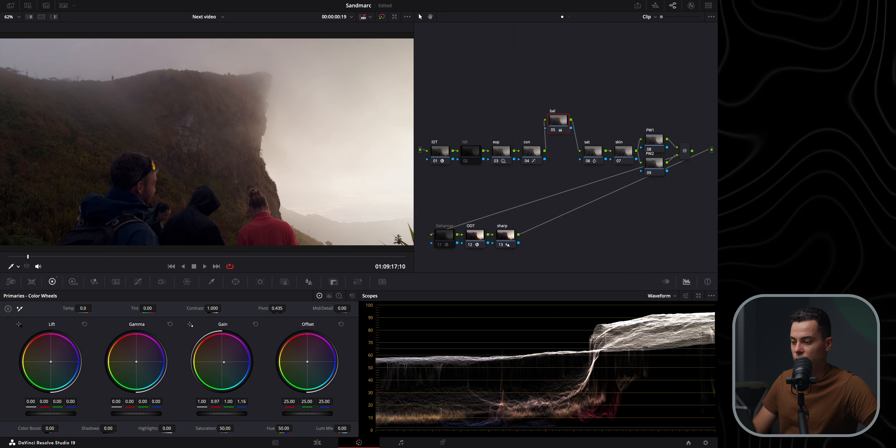
drag(242, 402, 216, 406)
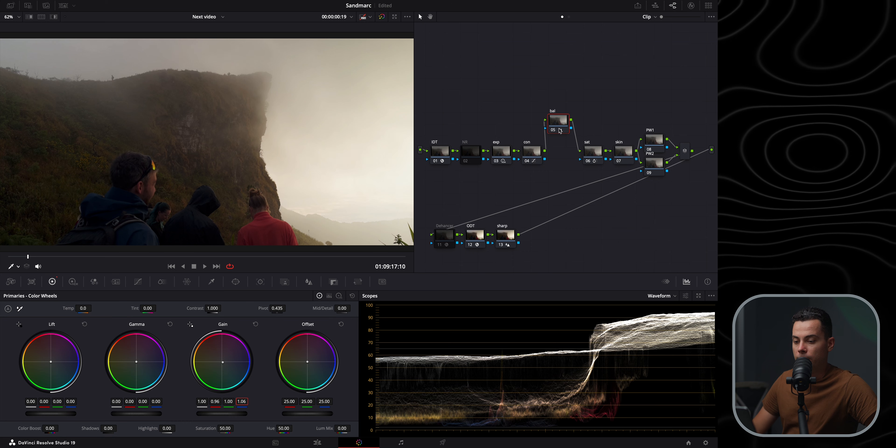
Toggle the bal node on and off while zooming and panning the viewer to compare the balance
click(554, 131)
click(554, 131)
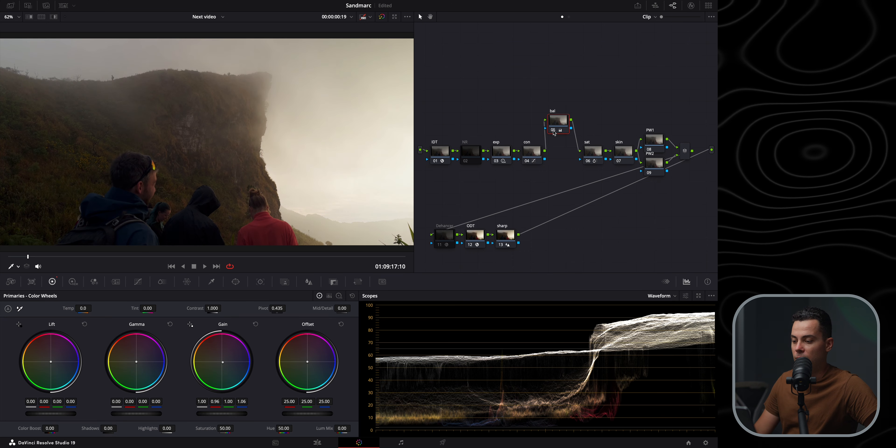
click(554, 131)
click(554, 132)
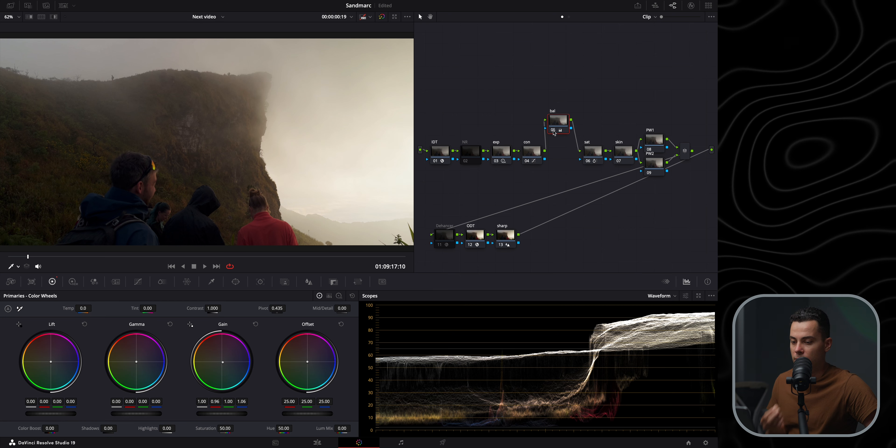
scroll(235, 91, up, 5)
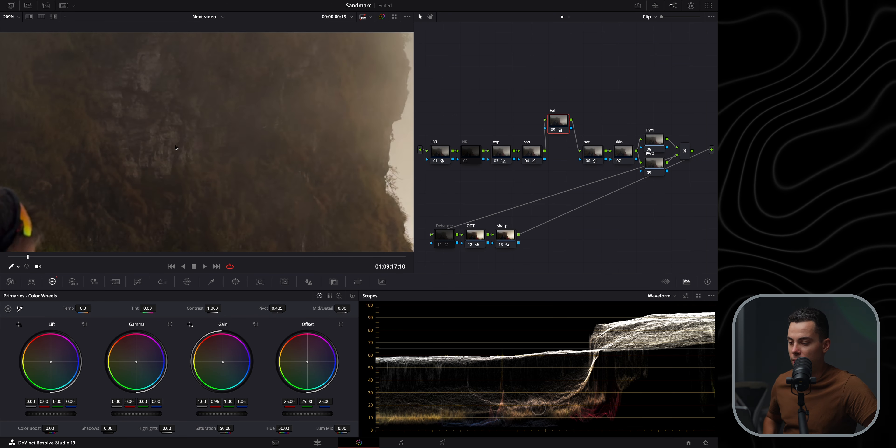
click(554, 131)
click(554, 131)
click(554, 132)
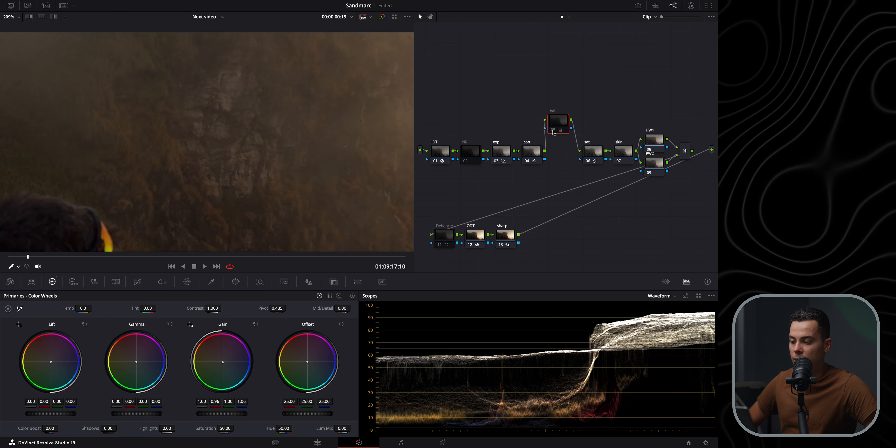
click(554, 132)
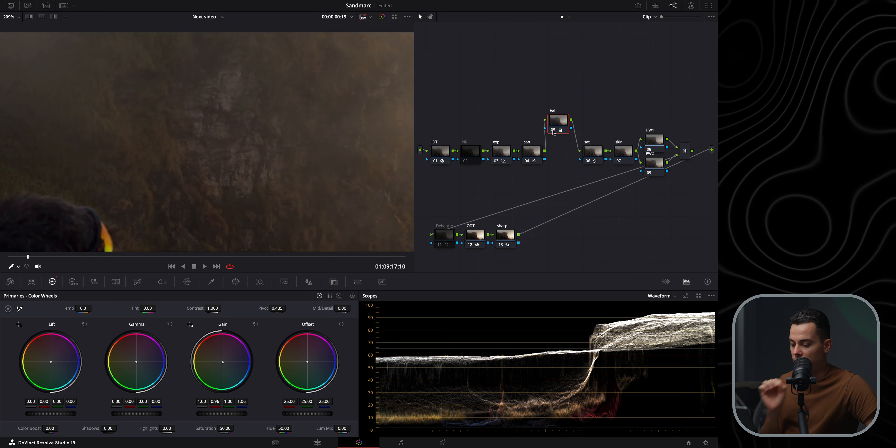
key(shift+z)
scroll(195, 150, up, 5)
drag(244, 136, 298, 147)
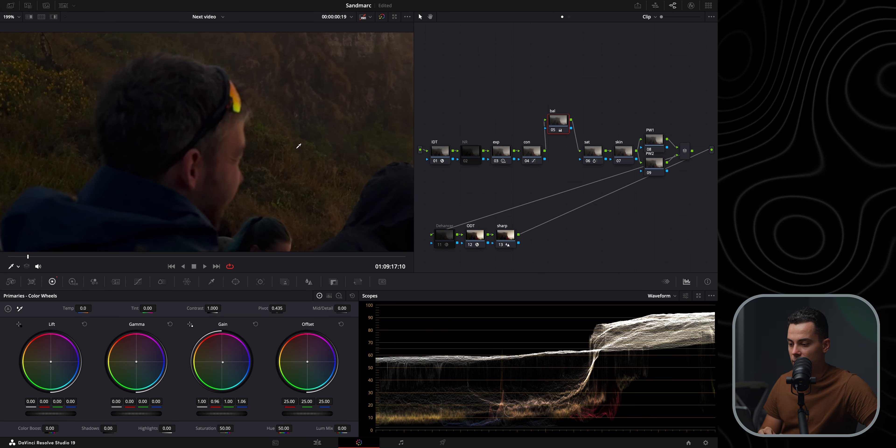
click(553, 131)
click(553, 131)
click(553, 131)
click(554, 132)
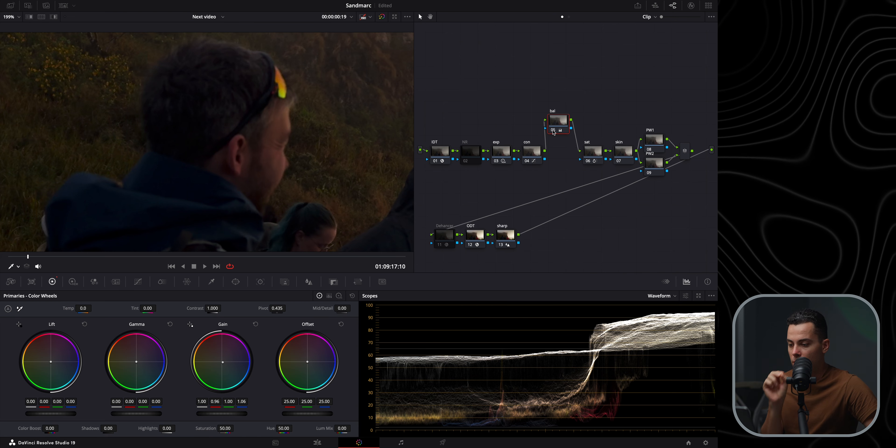
key(shift+z)
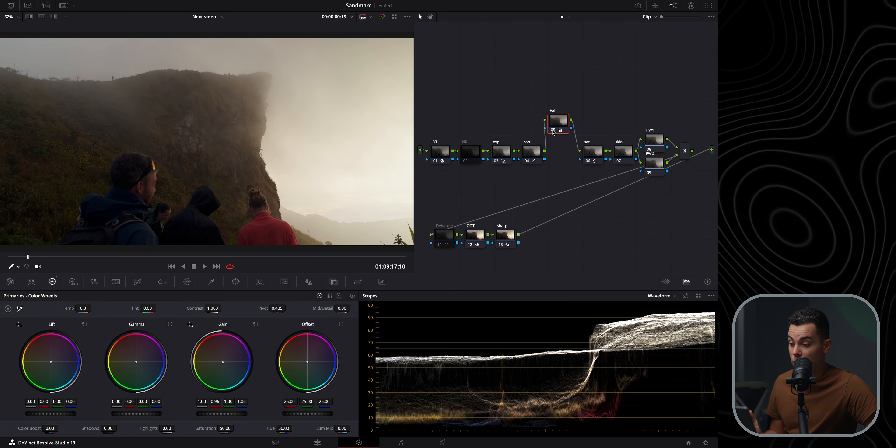
Return the bal node to the chain and lift the sat node out above it
mouse_move(553, 133)
mouse_down()
mouse_move(585, 132)
mouse_move(583, 95)
mouse_move(558, 145)
mouse_up()
drag(591, 88, 590, 105)
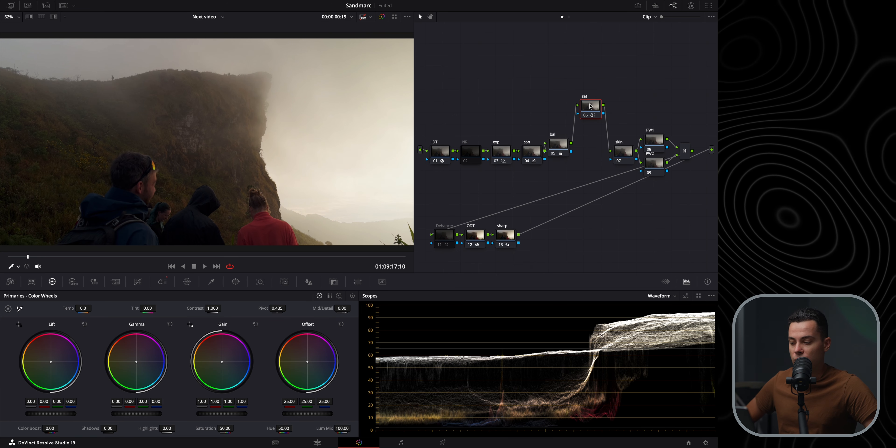
Raise the ColorSlice saturation on the sat node to 1.25
click(162, 282)
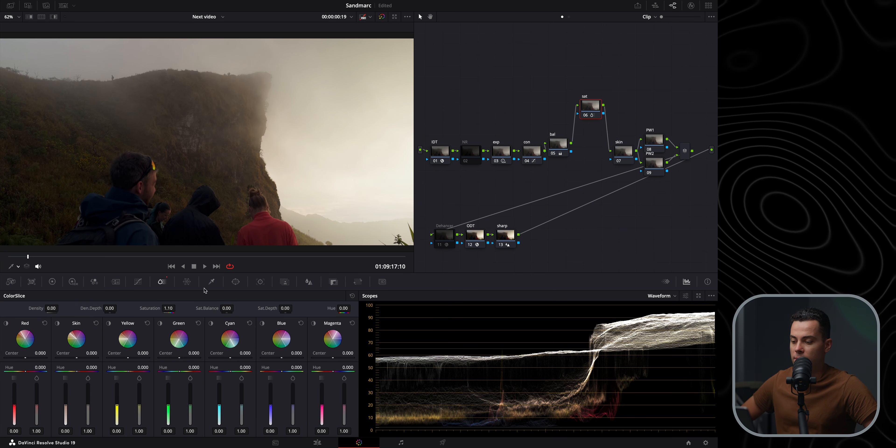
mouse_move(168, 308)
mouse_down()
mouse_move(179, 307)
mouse_move(171, 308)
mouse_up()
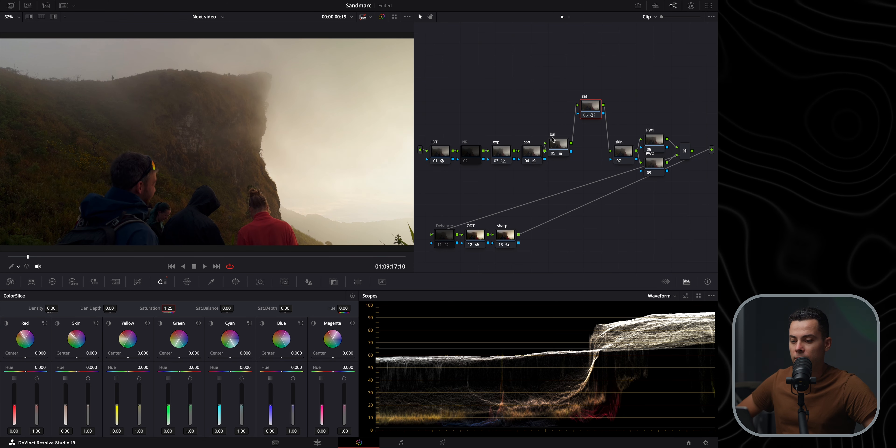
Toggle the sat node on and off to compare the saturation boost
click(585, 115)
click(586, 115)
click(585, 116)
click(586, 116)
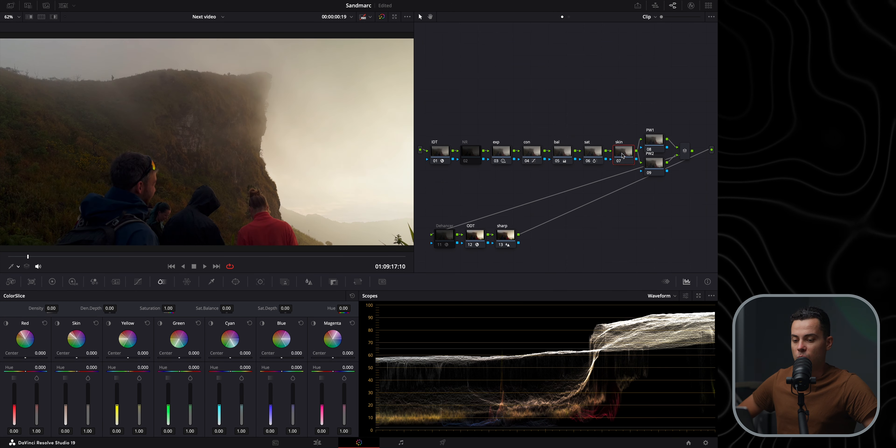
Lift the skin node out of the chain above it, between the sat node and the output
drag(623, 157, 623, 133)
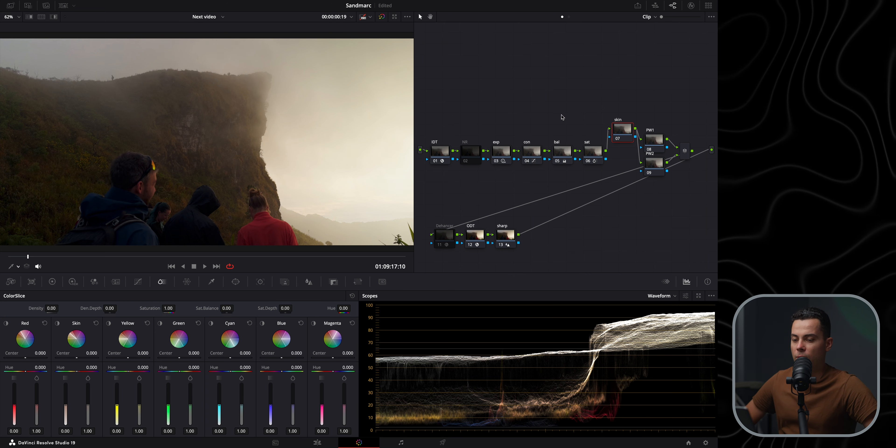
drag(624, 132, 623, 100)
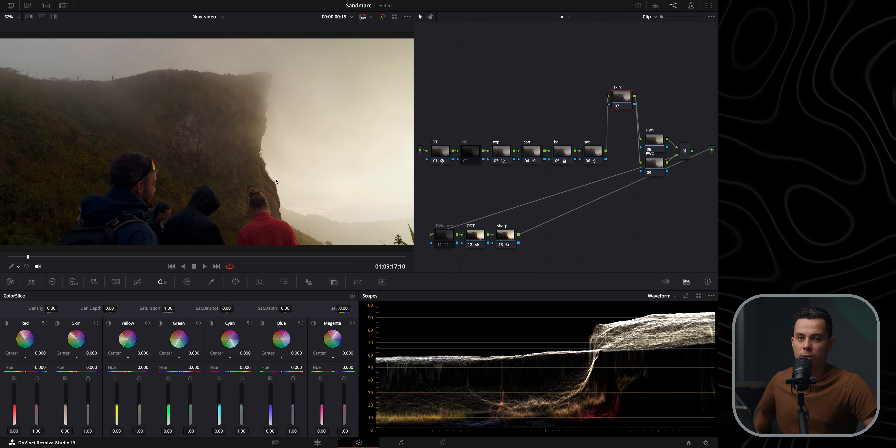
scroll(257, 181, up, 5)
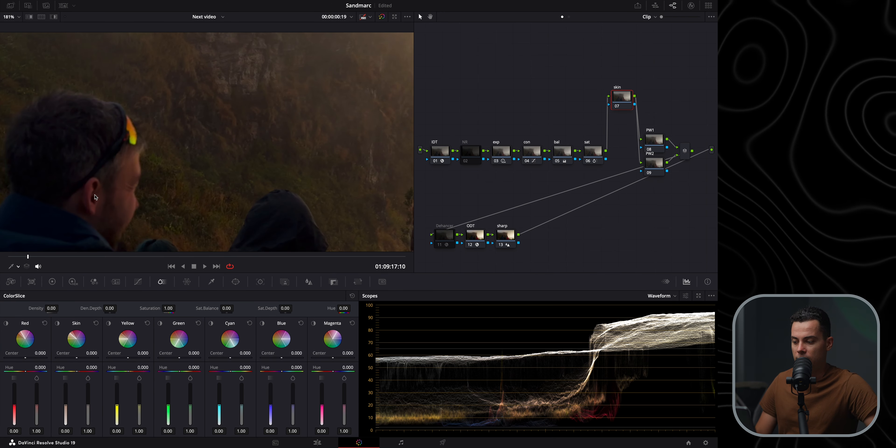
scroll(231, 181, down, 5)
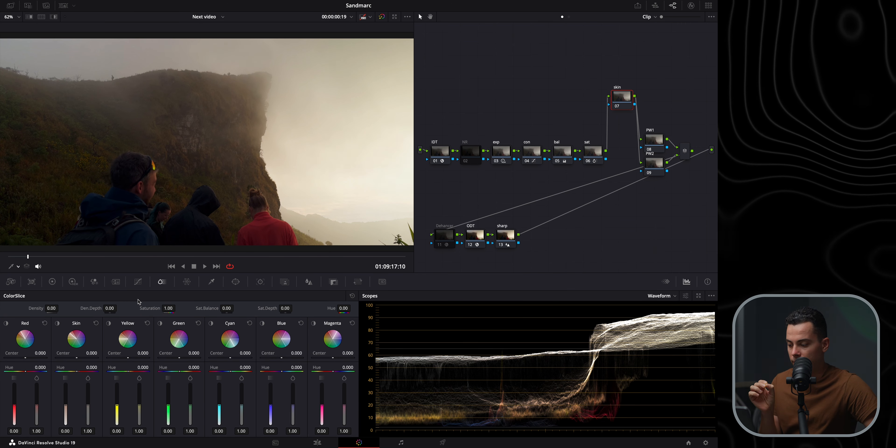
Solo each ColorSlice vector in turn, from Red through Magenta, to inspect which areas of the image each one selects
click(6, 323)
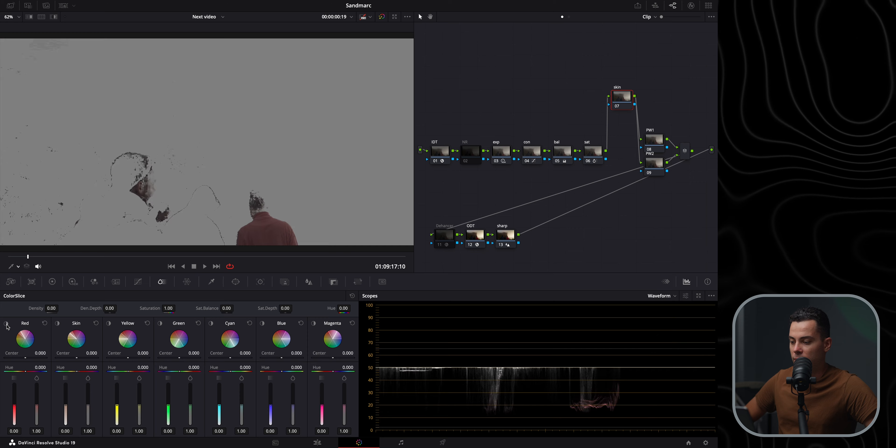
click(6, 324)
click(6, 324)
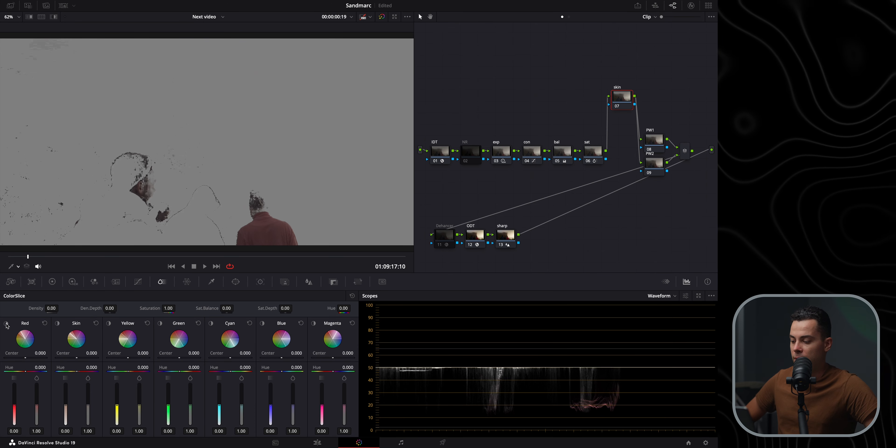
click(6, 324)
click(58, 324)
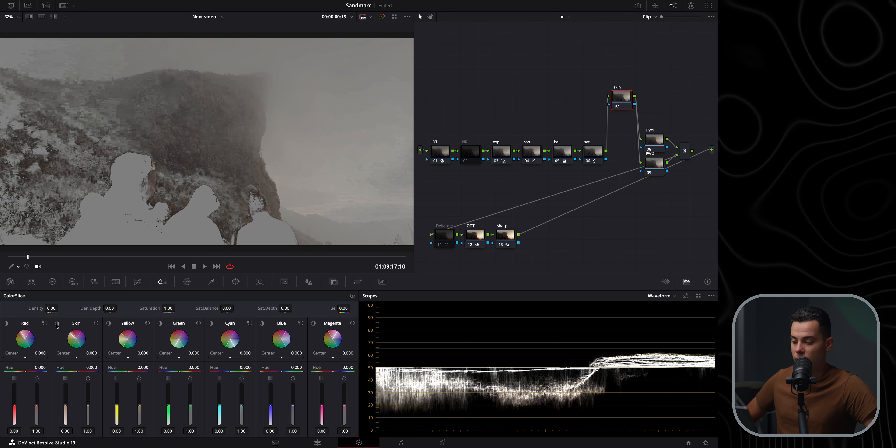
click(58, 324)
click(109, 324)
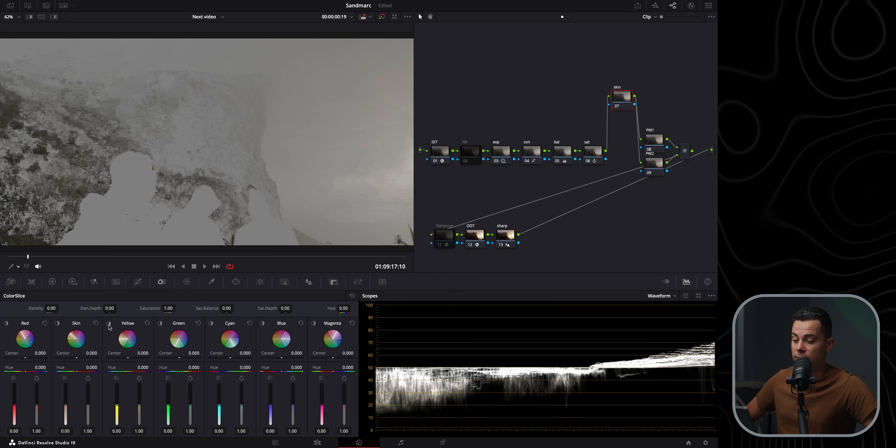
click(109, 324)
click(160, 324)
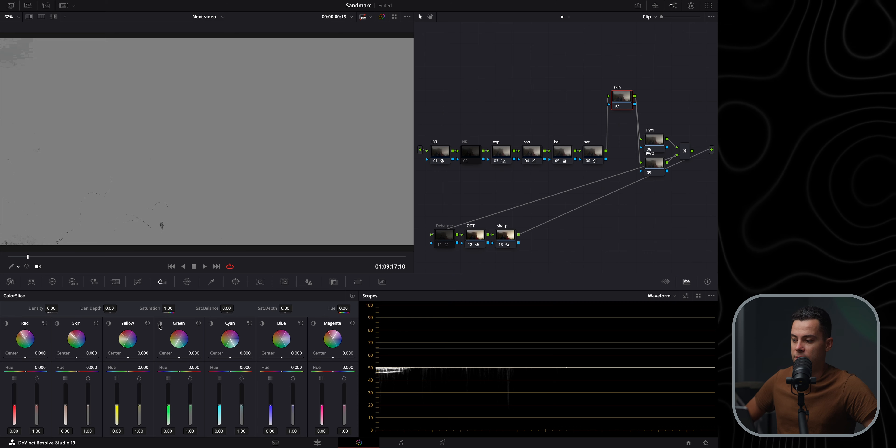
click(160, 324)
click(211, 325)
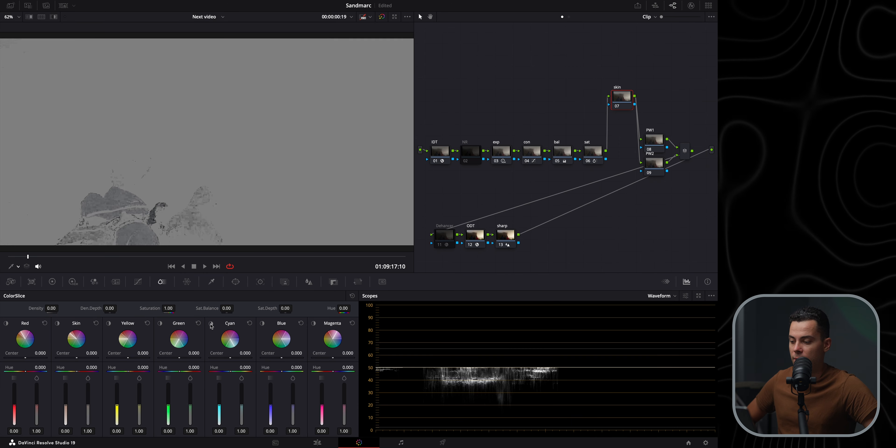
click(211, 325)
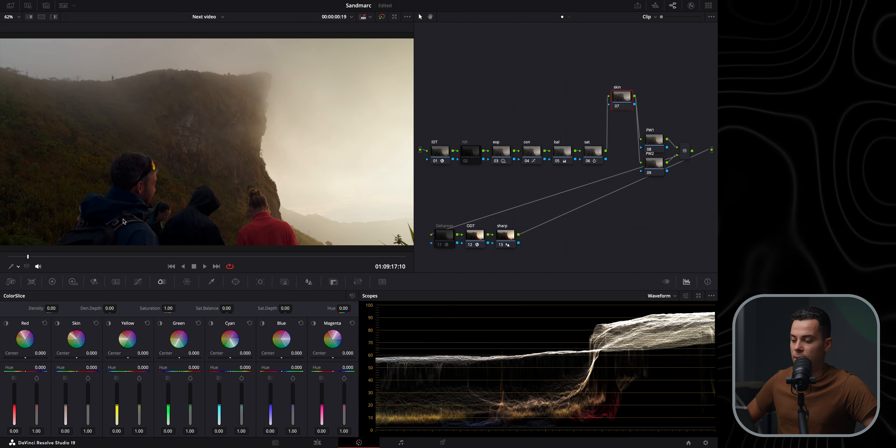
click(262, 324)
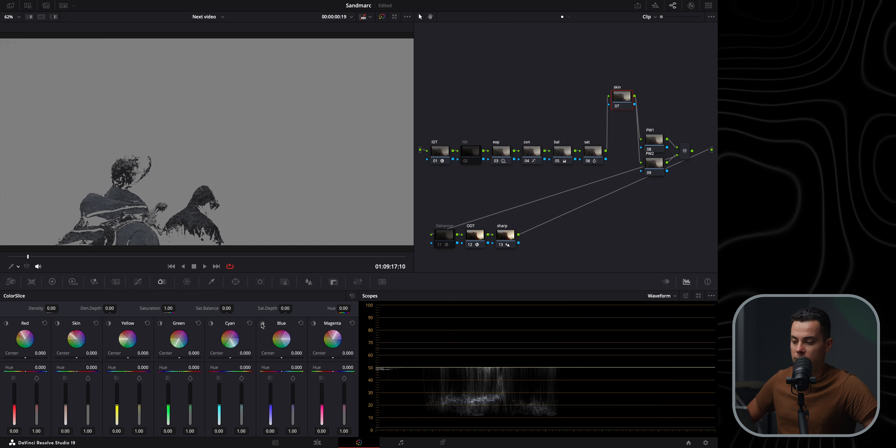
click(262, 324)
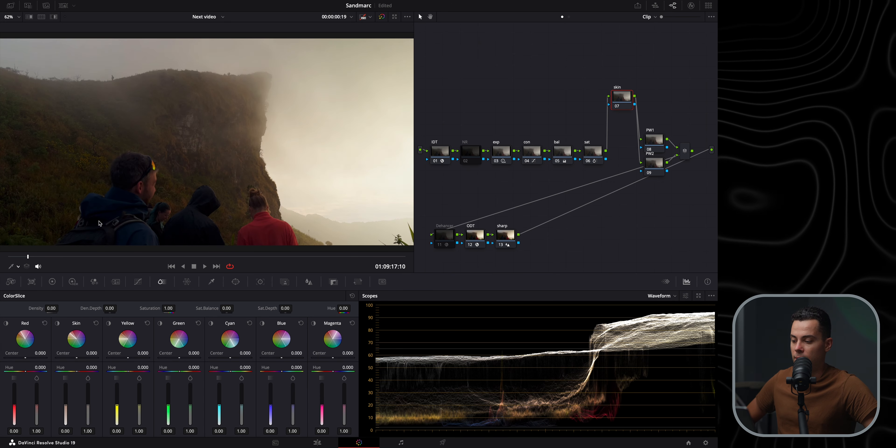
click(314, 324)
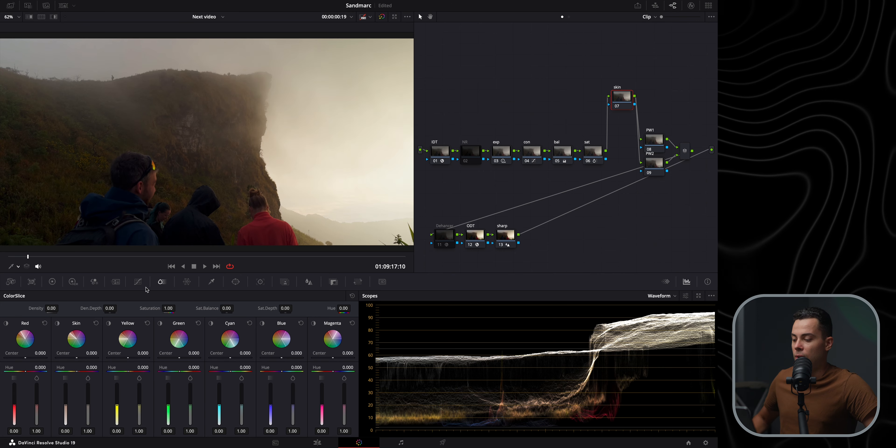
Browse the Hue vs Hue and Hue vs Sat curves, then return to ColorSlice
click(138, 282)
click(264, 296)
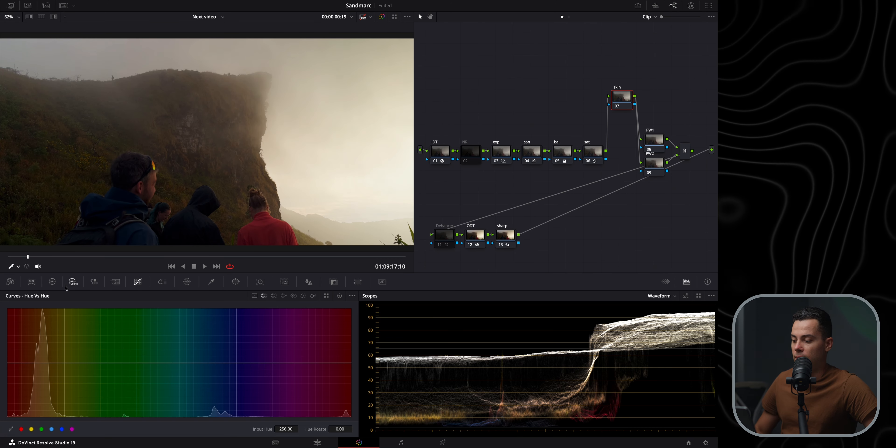
click(294, 296)
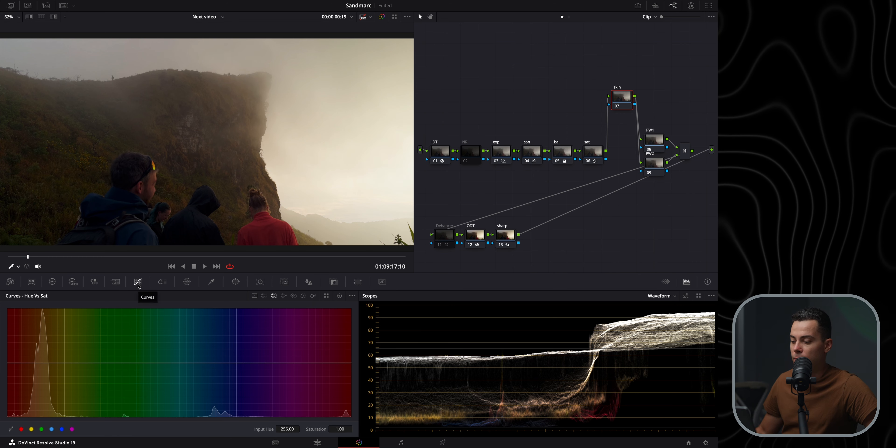
click(159, 282)
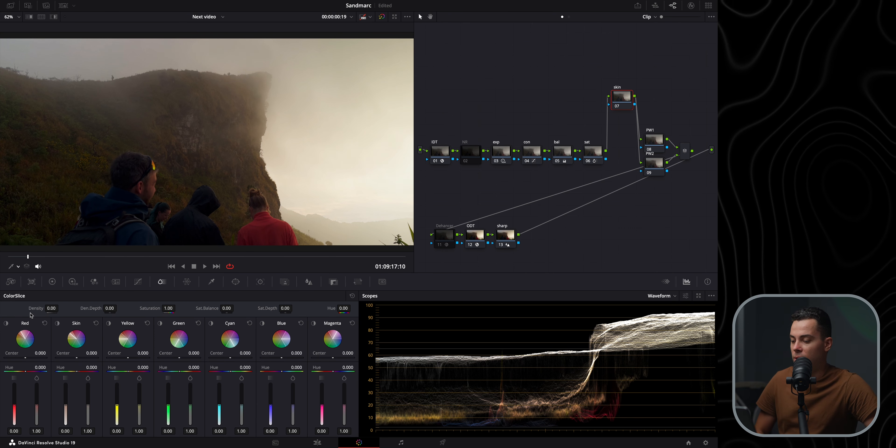
Set the Skin vector hue to -0.066, saturation to 0.80 and density to 0.05 on the skin node
click(58, 324)
click(57, 324)
drag(77, 371, 76, 371)
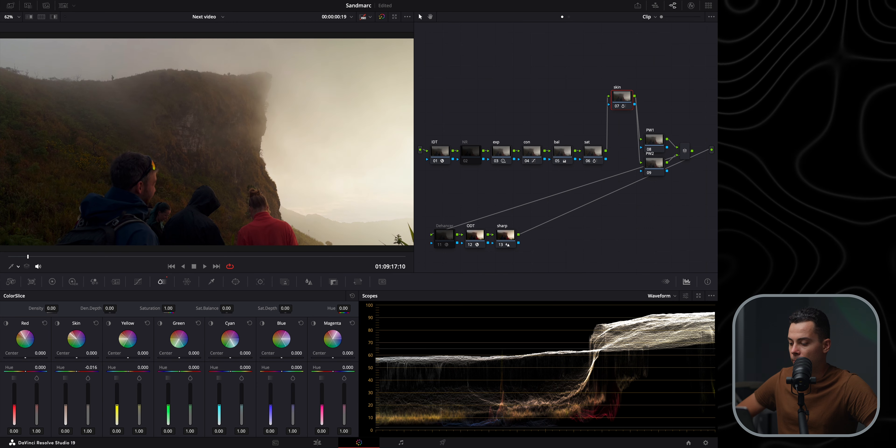
drag(76, 372, 76, 371)
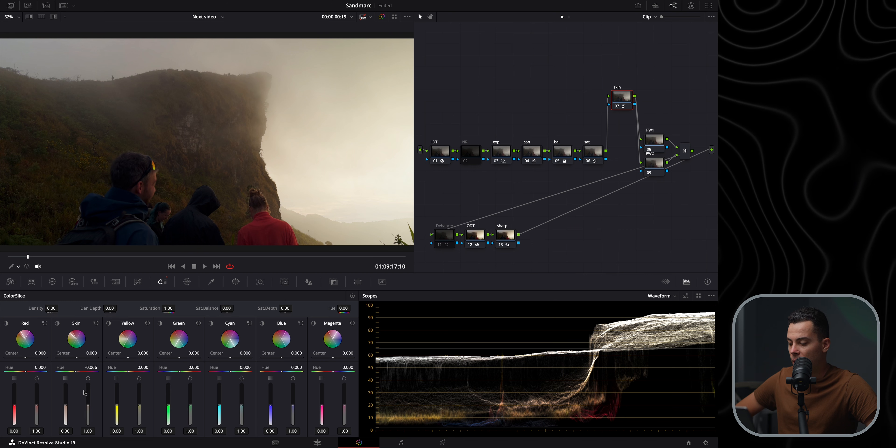
drag(88, 406, 88, 408)
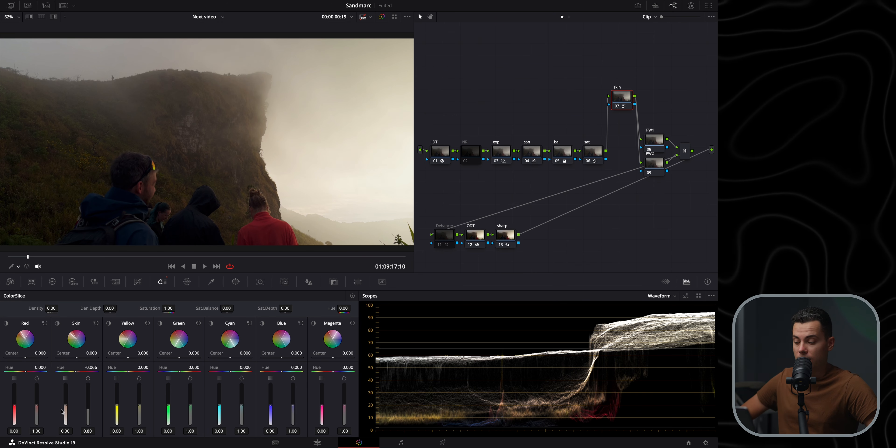
drag(62, 412, 62, 409)
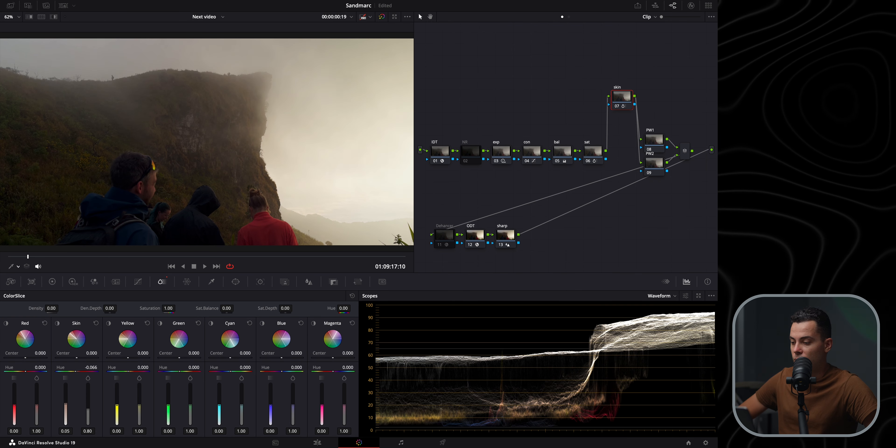
Set the Yellow vector hue to -0.084, saturation to 0.86 and density to 0.15
click(109, 323)
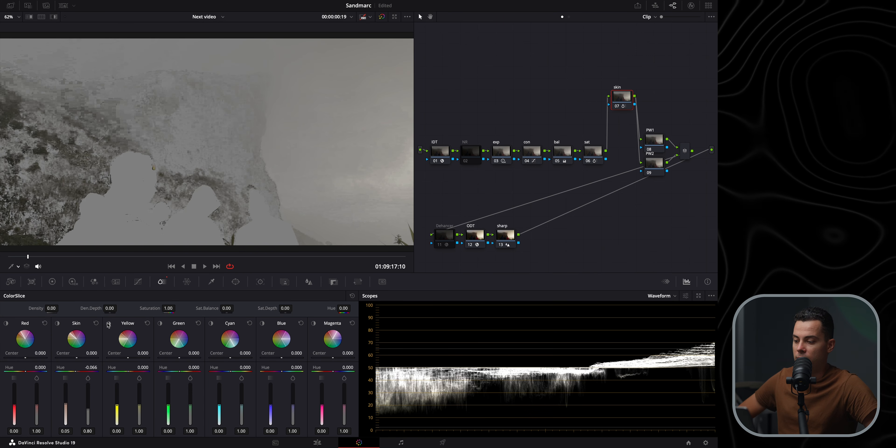
click(109, 323)
drag(128, 372, 127, 371)
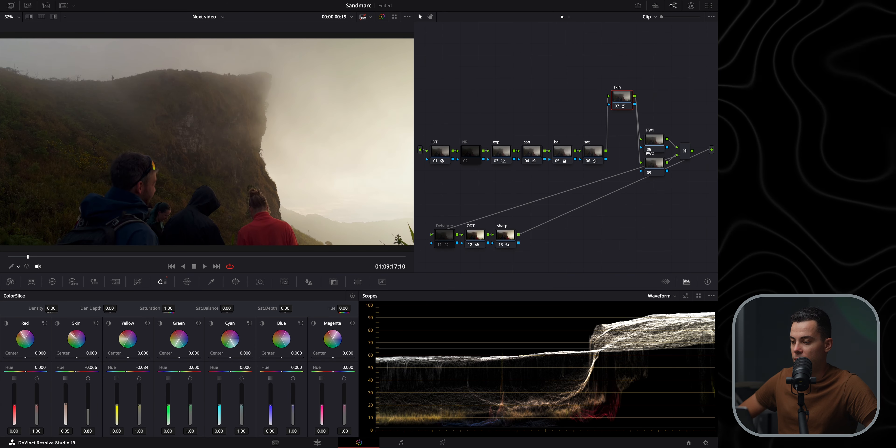
drag(142, 408, 117, 401)
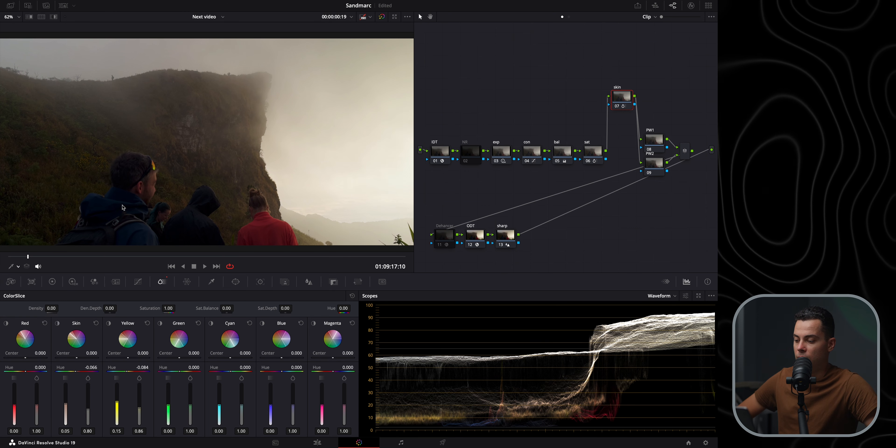
Set the Cyan vector saturation to 0.80 and density to 0.22, trying a hue shift and resetting it
drag(243, 409, 244, 417)
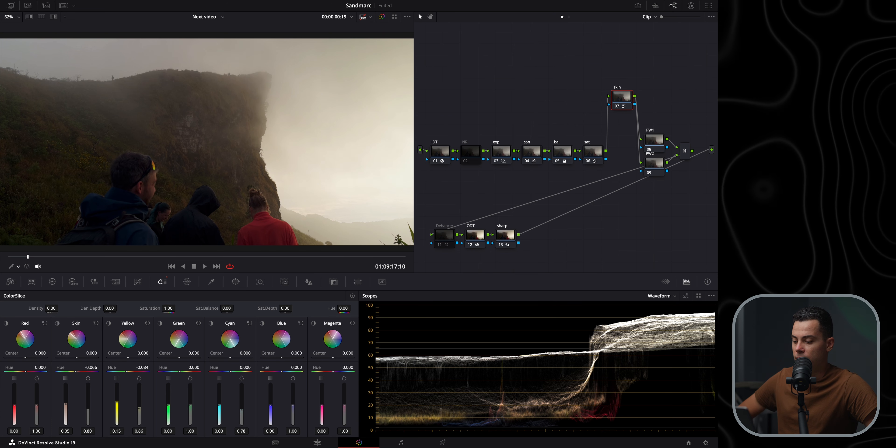
drag(220, 410, 219, 401)
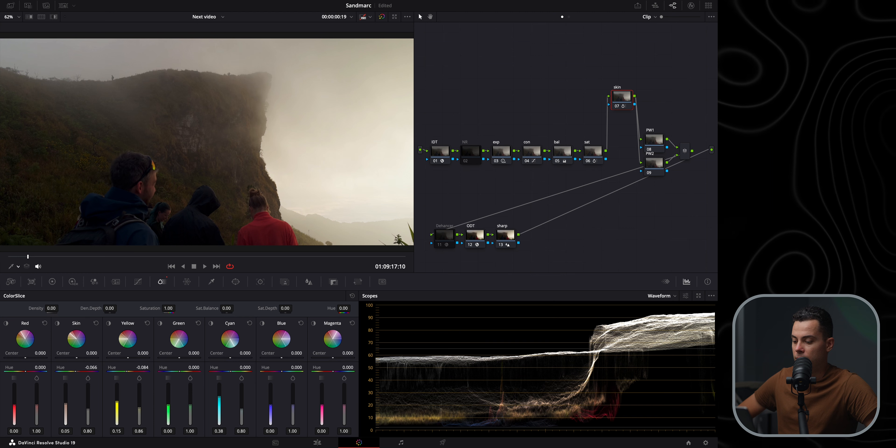
drag(231, 371, 233, 371)
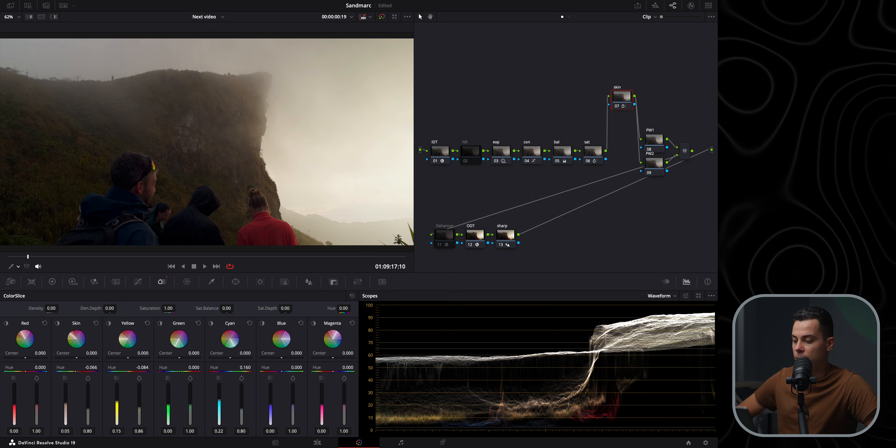
double_click(212, 373)
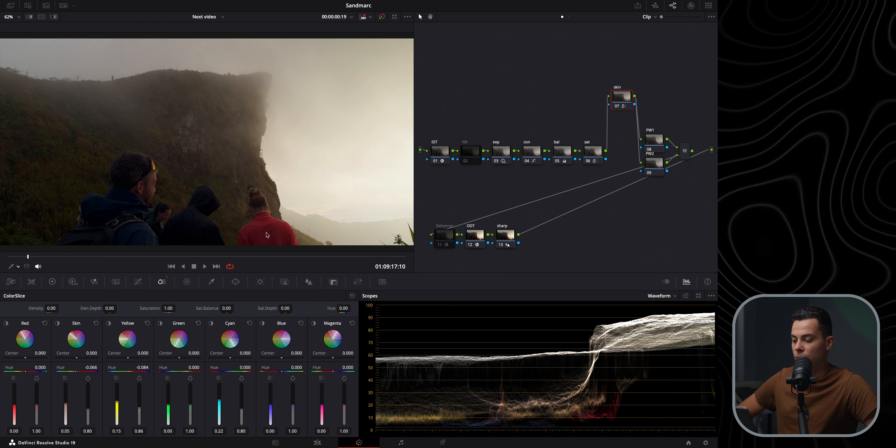
Set the Red vector hue to -0.100, saturation to 0.83 and density to 0.07
click(6, 324)
click(6, 323)
drag(42, 414, 14, 404)
drag(25, 371, 22, 371)
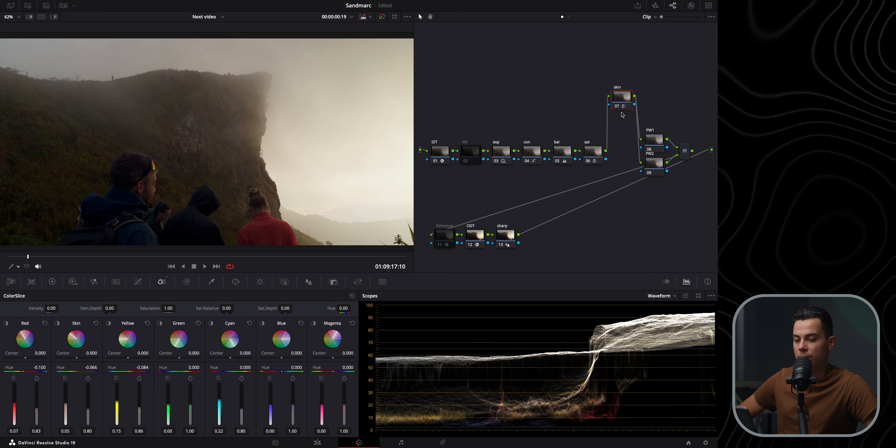
Toggle the skin node on and off to compare the ColorSlice adjustments
click(617, 106)
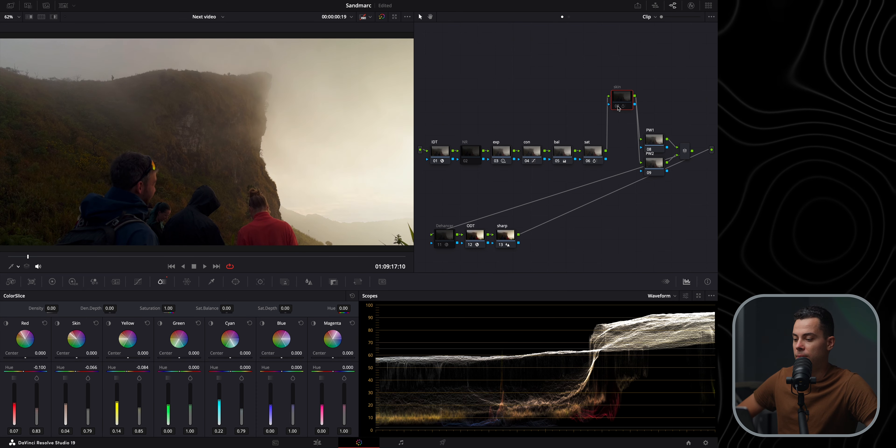
click(618, 106)
click(617, 106)
click(617, 106)
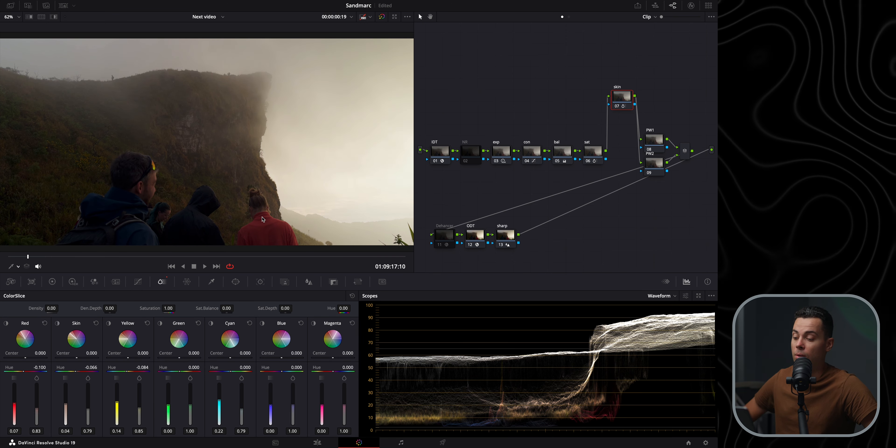
click(617, 108)
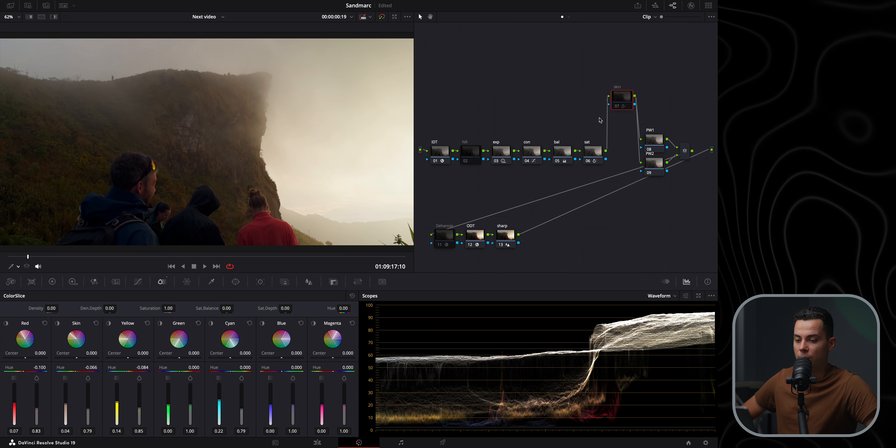
Switch the scope display to the Vectorscope
click(662, 296)
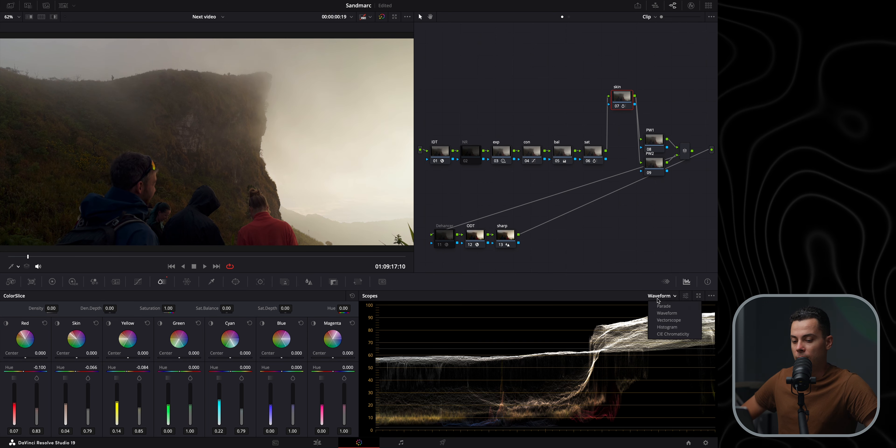
click(669, 320)
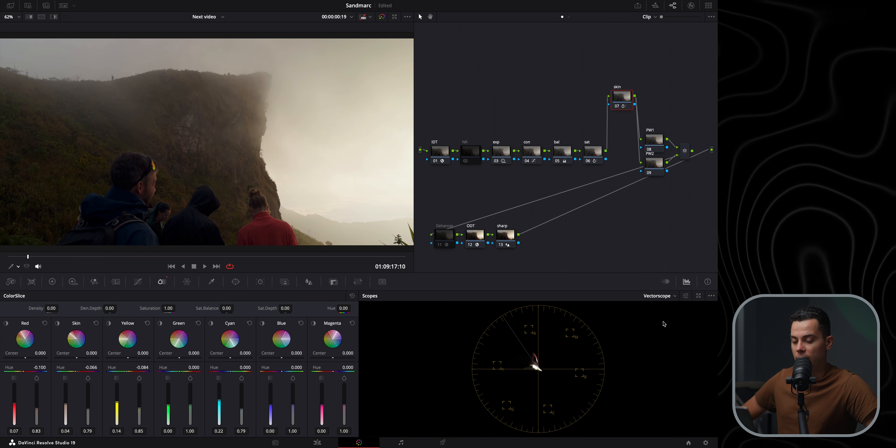
Move the PW1 and PW2 nodes apart in the node graph
click(12, 267)
click(27, 288)
scroll(269, 123, up, 6)
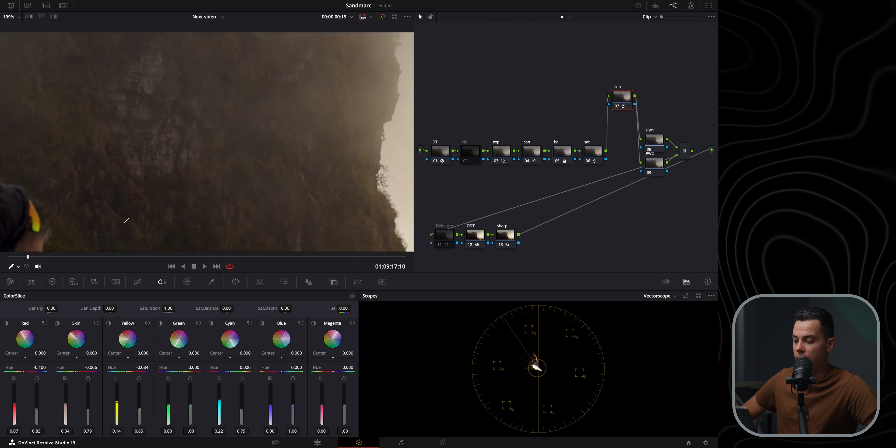
scroll(268, 123, left, 1)
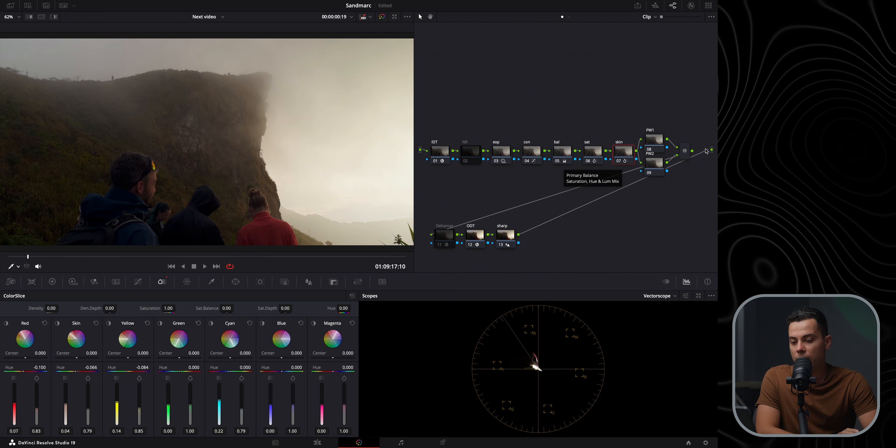
drag(659, 143, 654, 114)
mouse_move(655, 166)
mouse_down()
mouse_move(645, 200)
mouse_move(647, 155)
mouse_up()
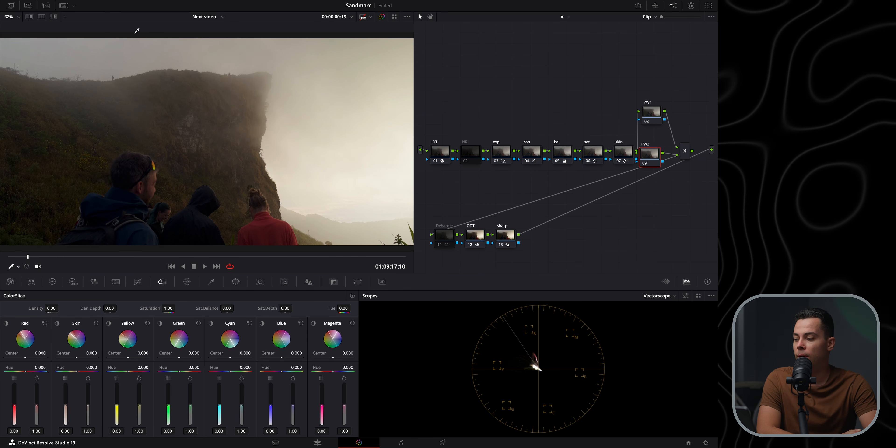
Draw a curve window around the bright sky to the right of the cliff on the PW2 node
drag(23, 256, 298, 255)
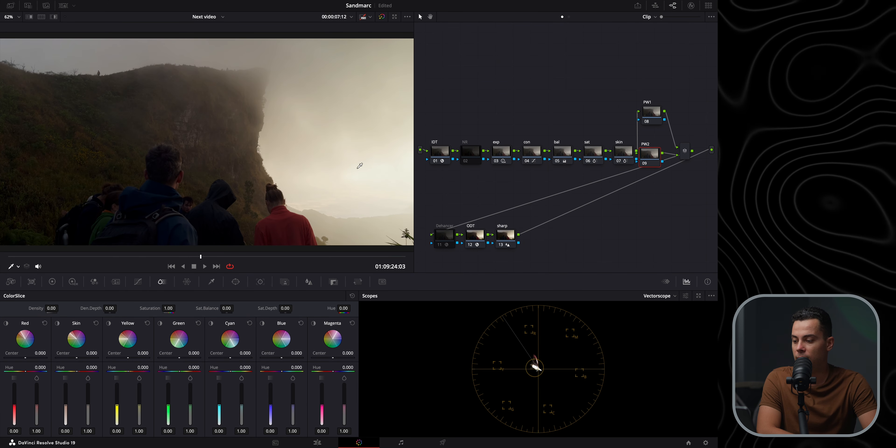
drag(204, 259, 433, 261)
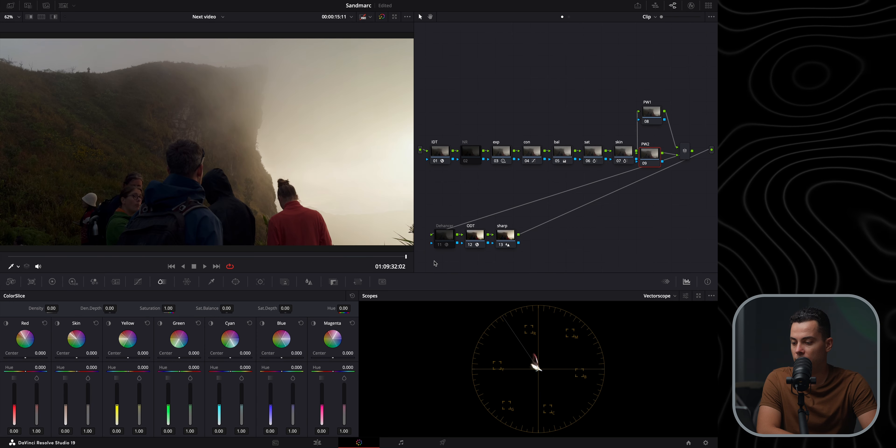
click(236, 282)
click(15, 383)
scroll(288, 216, down, 5)
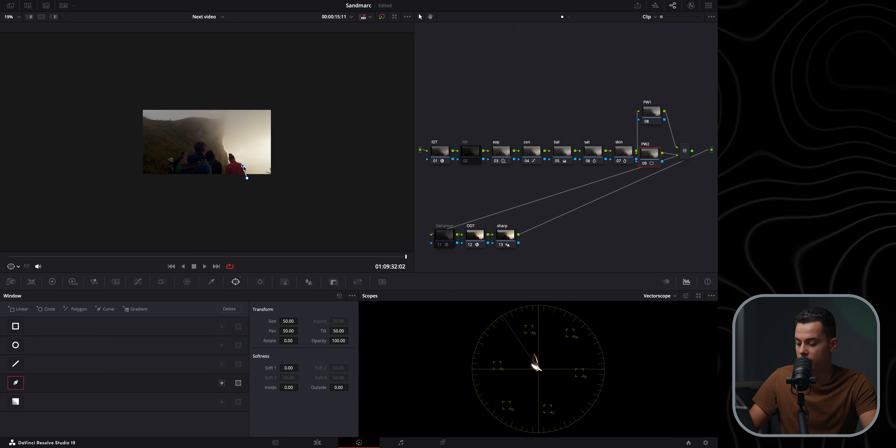
scroll(245, 170, up, 5)
click(322, 218)
click(315, 210)
click(303, 204)
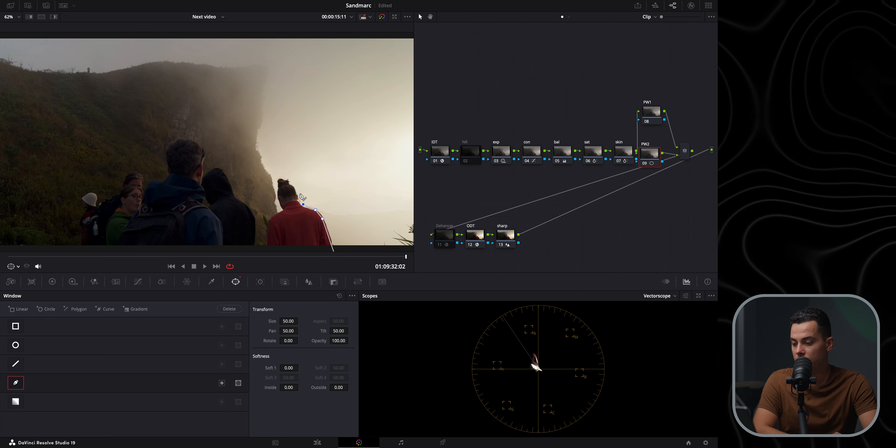
click(295, 187)
click(287, 180)
click(272, 174)
click(257, 143)
click(260, 129)
click(338, 127)
click(408, 121)
Set the sky window's Outside softness to 1 and track the window forward through the clip
scroll(409, 120, down, 5)
click(299, 135)
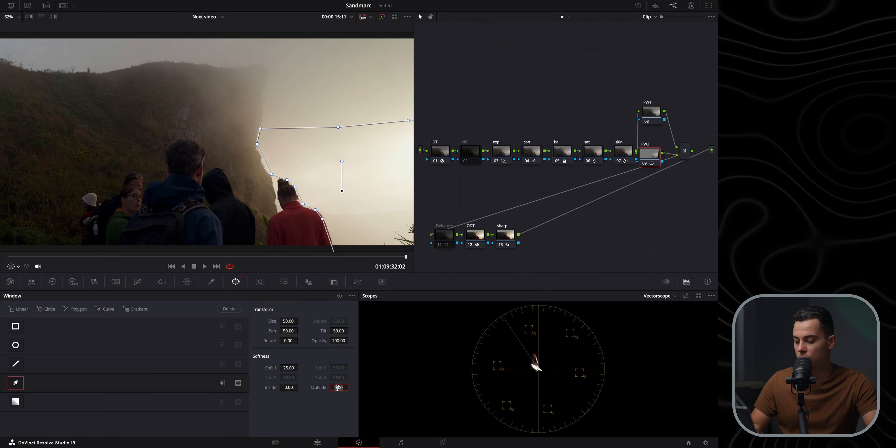
text(1)
key(Return)
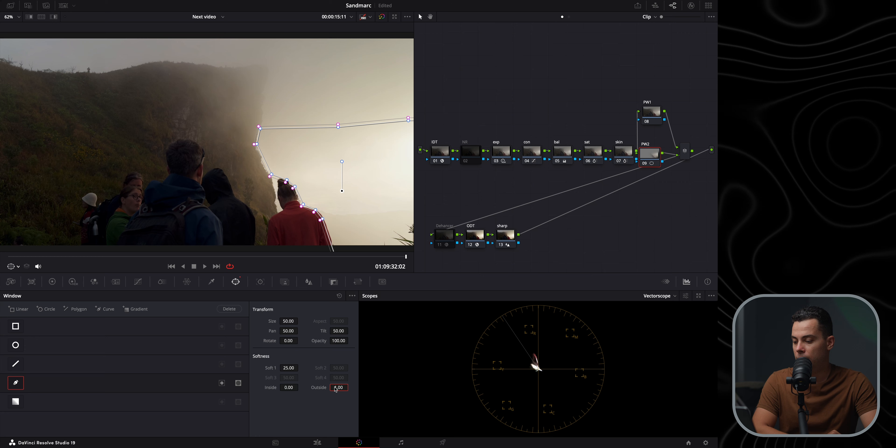
click(261, 282)
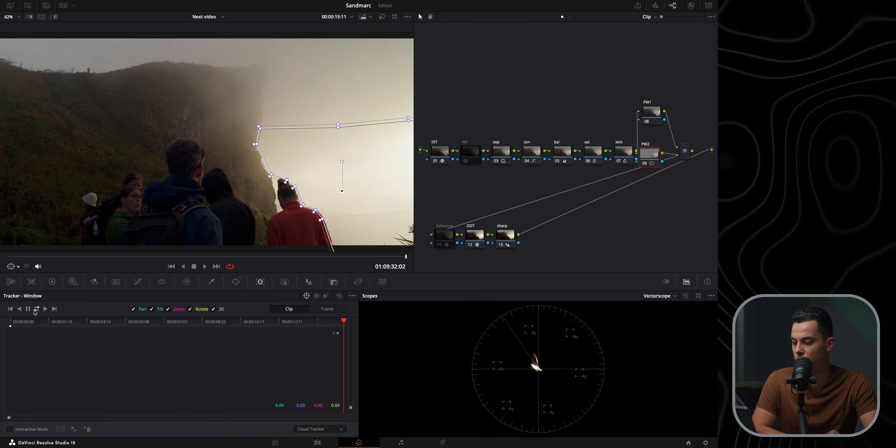
click(36, 309)
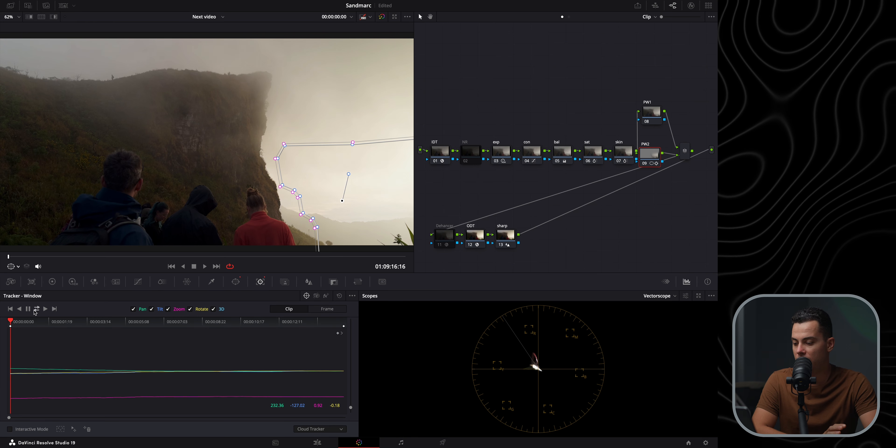
Hide the window overlay in the viewer
click(237, 282)
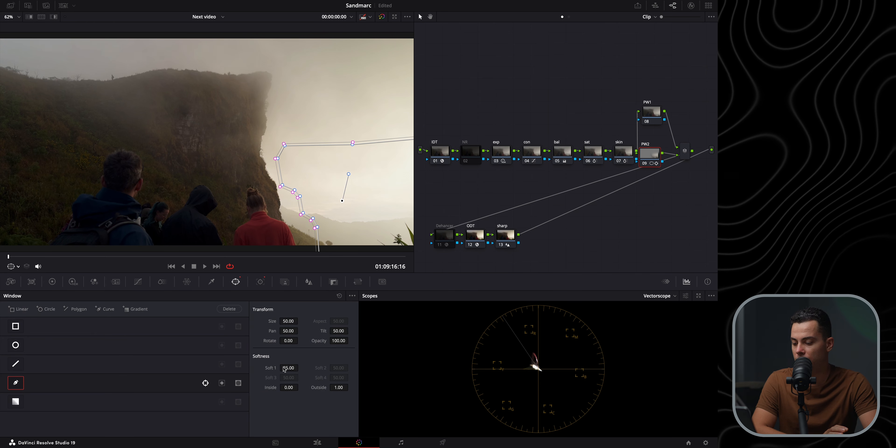
click(11, 266)
click(20, 280)
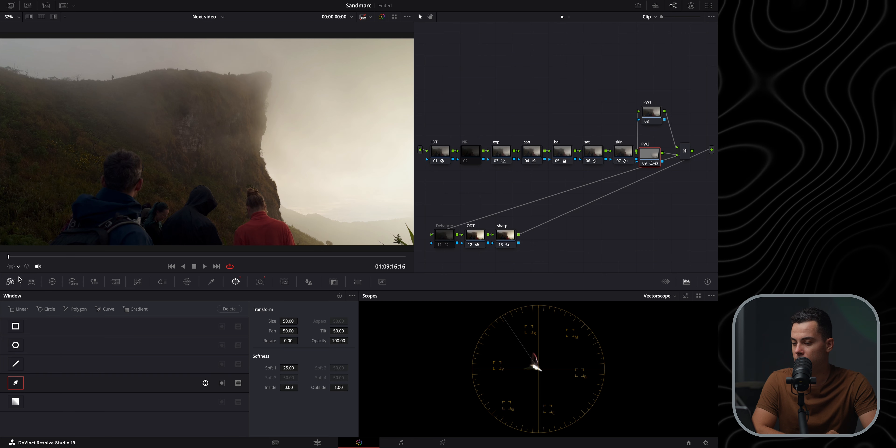
Set the Gain on the sky window node to 0.91 in the primary color wheels
click(53, 281)
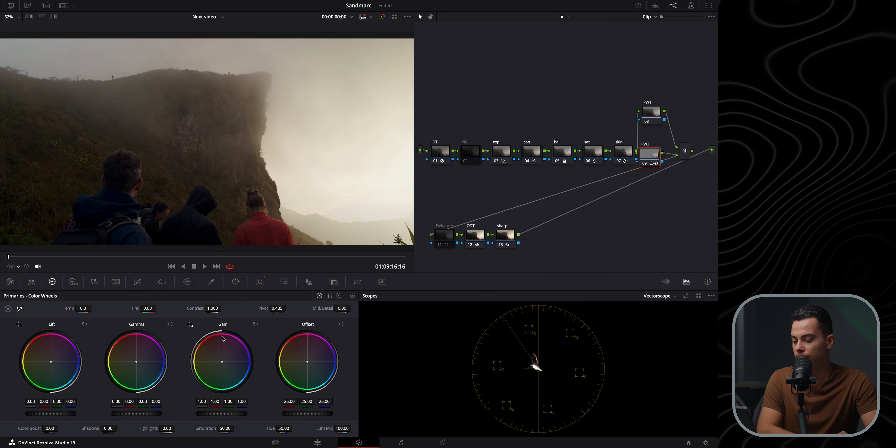
drag(221, 413, 210, 413)
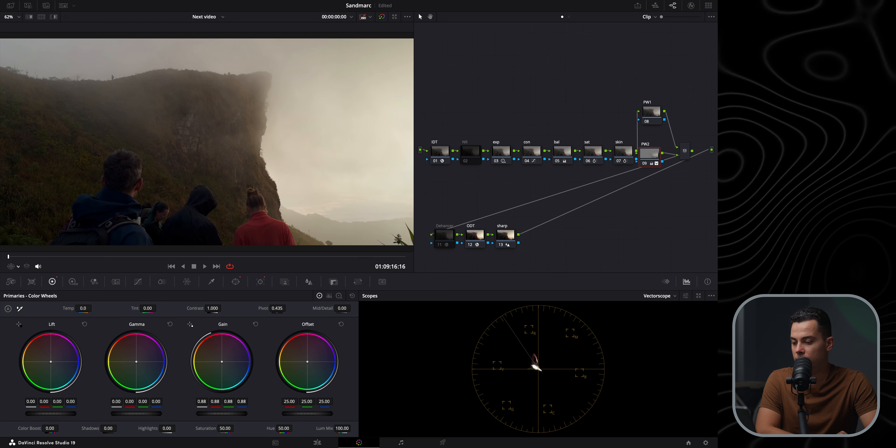
drag(36, 257, 330, 272)
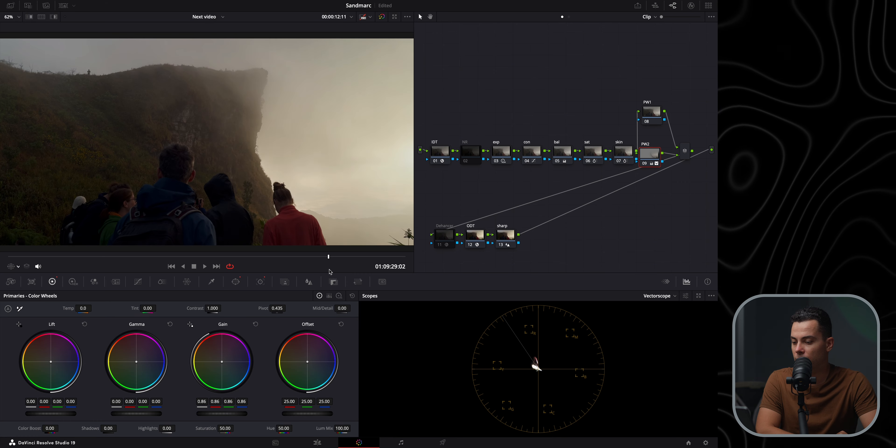
drag(222, 414, 230, 413)
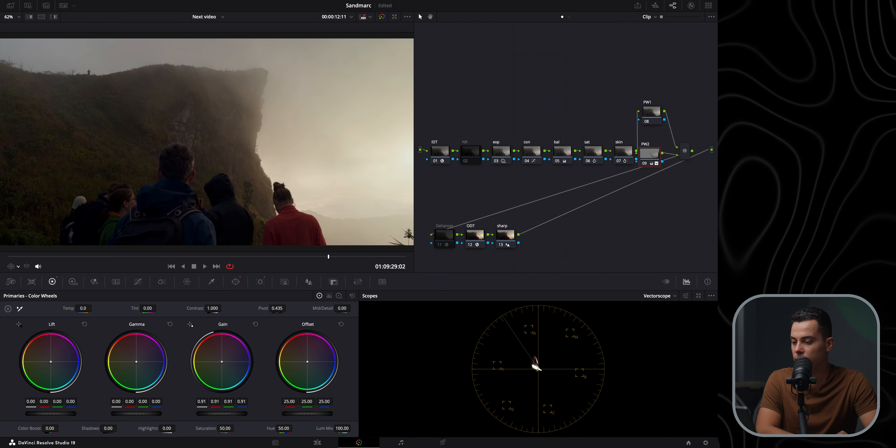
drag(329, 257, 8, 258)
Toggle the PW2 node on and off while inspecting the zoomed-in sky to compare the gain change
click(645, 163)
click(645, 163)
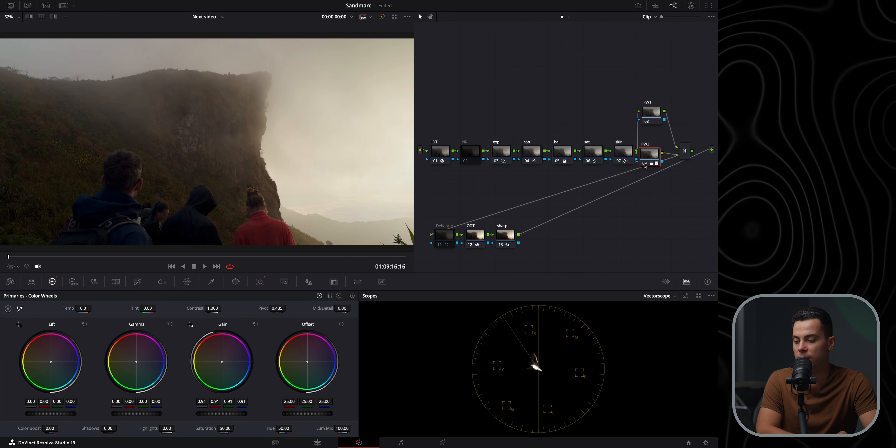
click(645, 164)
click(645, 164)
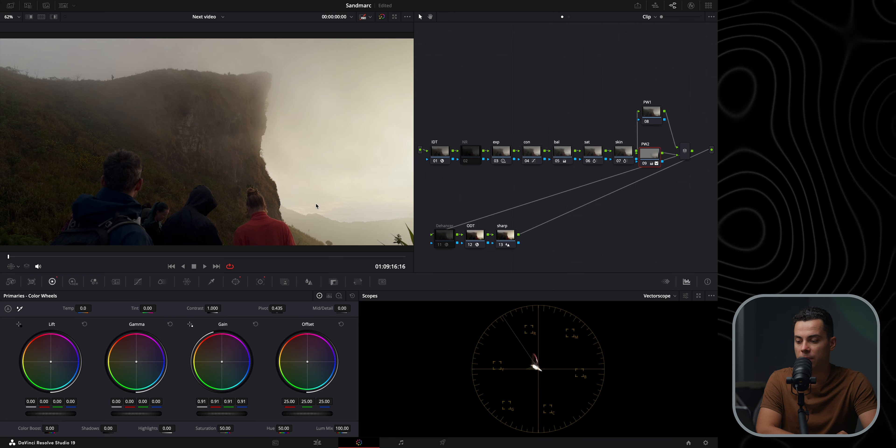
scroll(316, 204, up, 10)
drag(376, 224, 212, 157)
drag(299, 198, 172, 103)
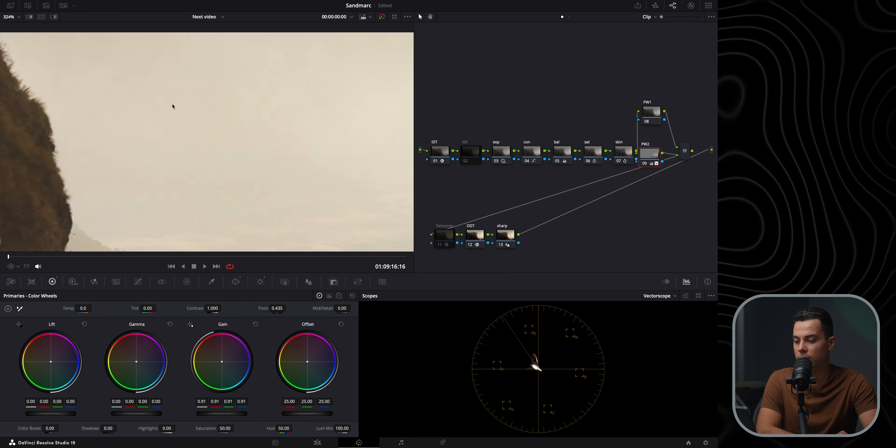
drag(306, 160, 182, 80)
drag(156, 139, 136, 193)
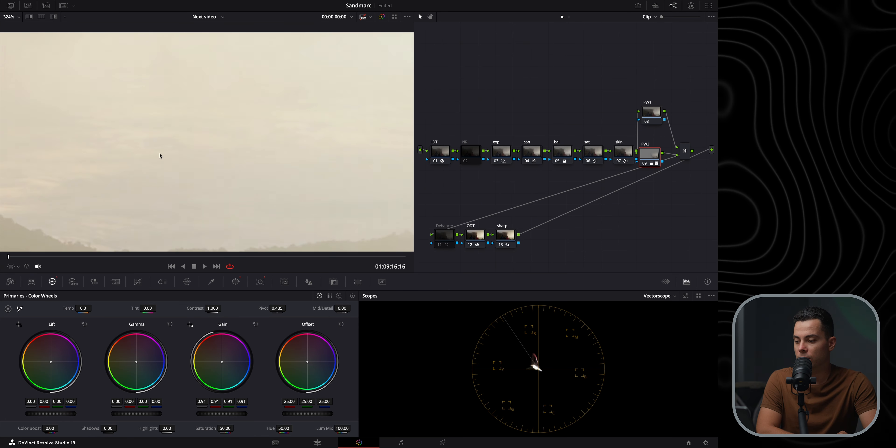
click(646, 164)
click(646, 165)
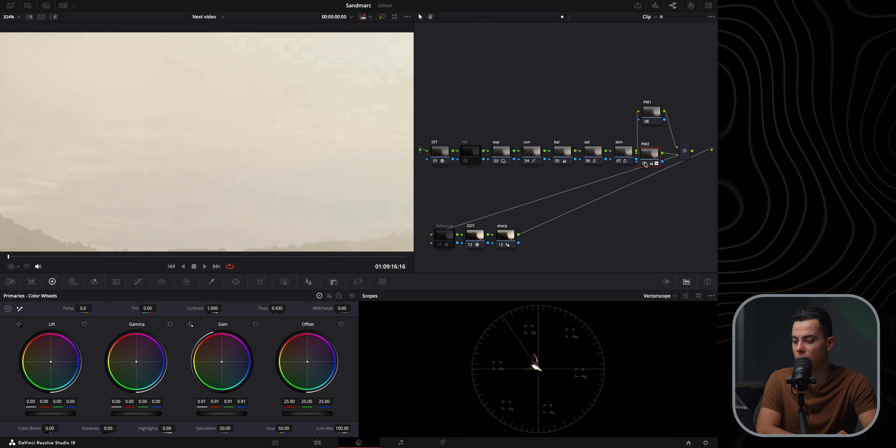
click(645, 164)
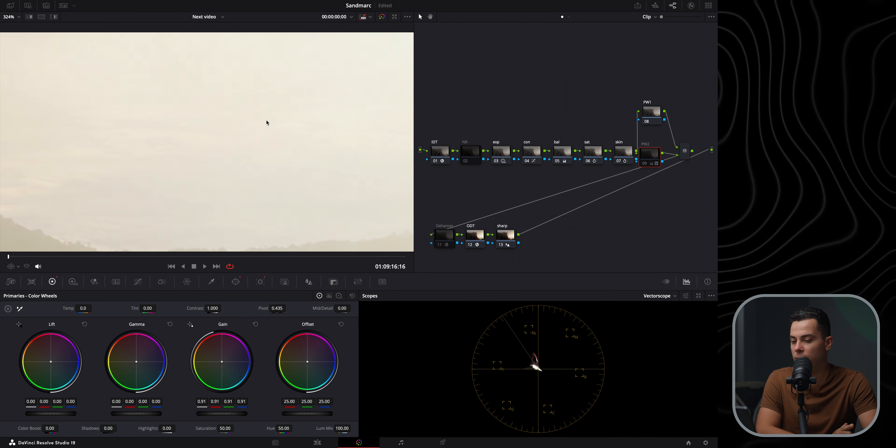
click(644, 165)
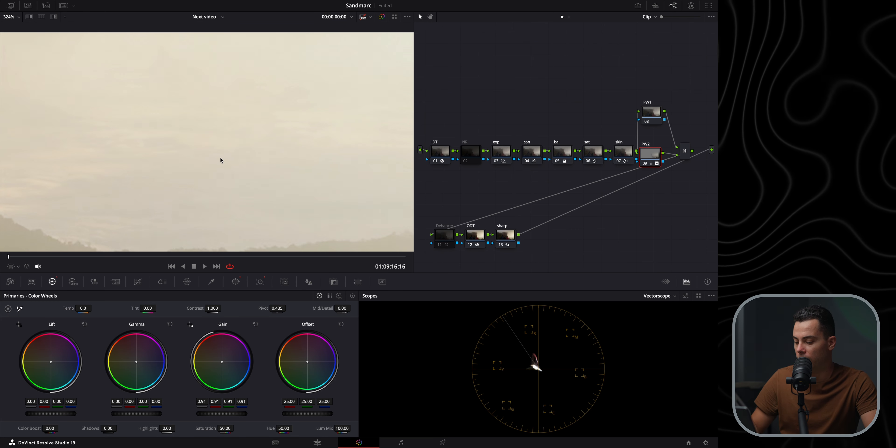
key(shift+z)
Reposition the PW1 and PW2 nodes in the node graph
drag(650, 153, 653, 176)
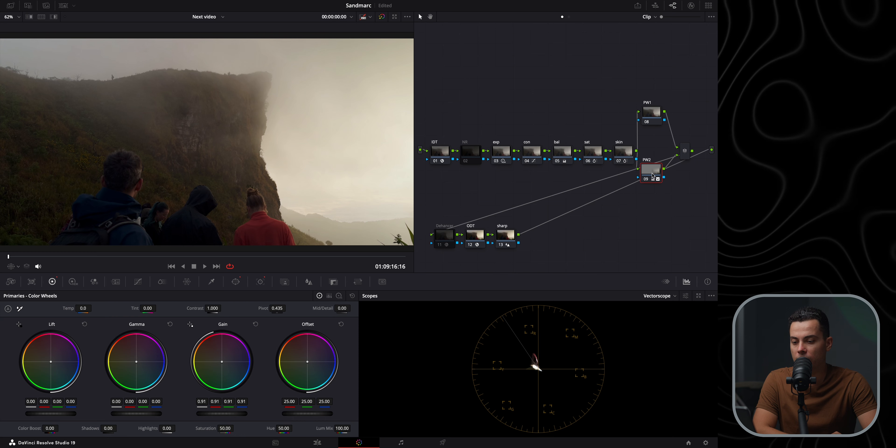
drag(650, 112, 647, 110)
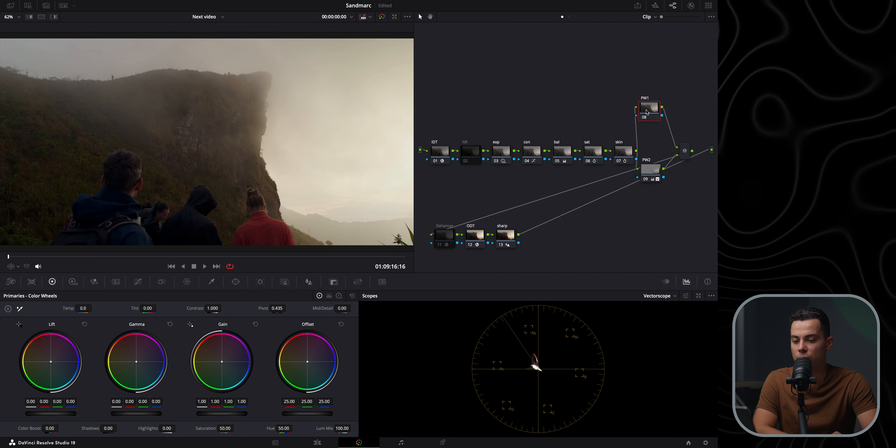
click(649, 175)
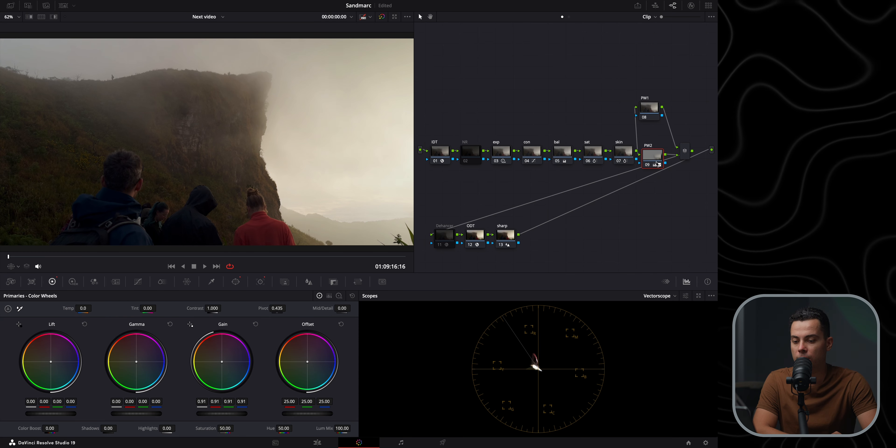
drag(650, 175, 654, 188)
drag(648, 105, 651, 131)
drag(654, 184, 654, 181)
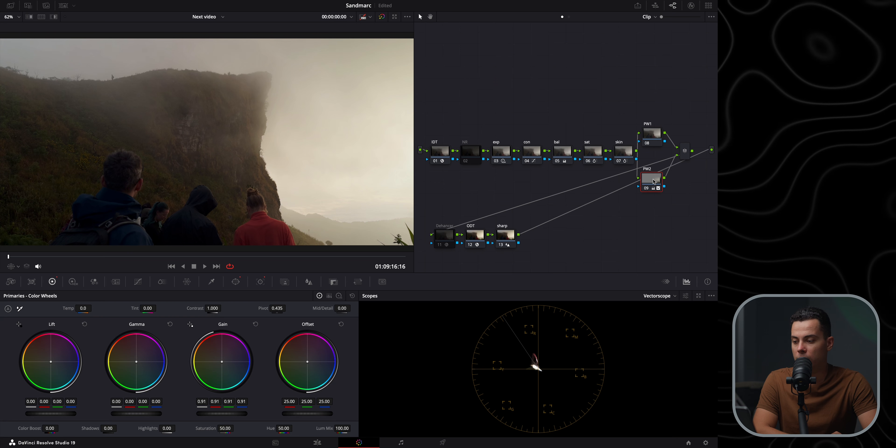
Draw a curve window around the cliff face on the PW1 node
click(236, 283)
click(652, 147)
click(15, 382)
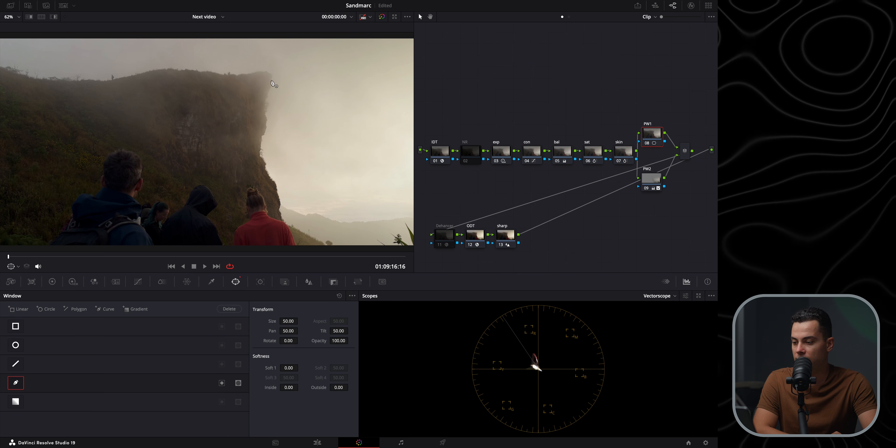
click(245, 75)
click(211, 73)
click(181, 71)
click(113, 81)
click(93, 81)
click(96, 101)
click(160, 155)
click(230, 180)
click(236, 191)
click(259, 189)
click(275, 211)
click(280, 213)
click(274, 182)
click(259, 150)
click(267, 120)
click(264, 109)
click(269, 94)
click(271, 75)
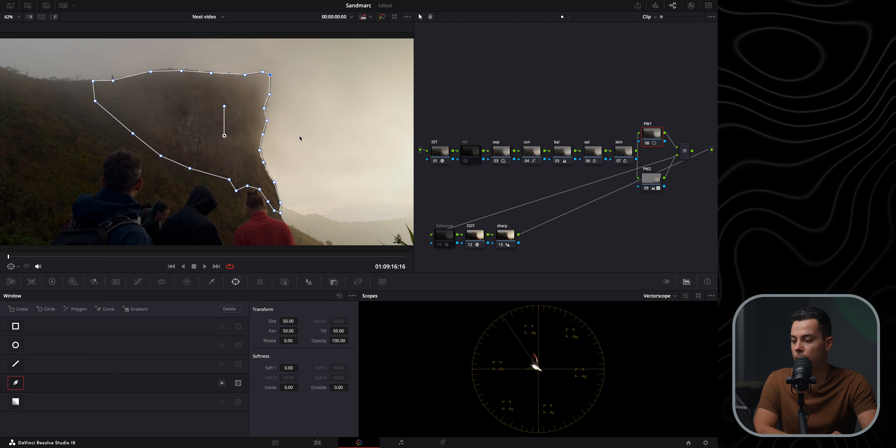
Set the cliff window's Soft 1 to 25 and Outside softness to 1, and track it forward through the clip
click(284, 368)
text(25)
click(336, 386)
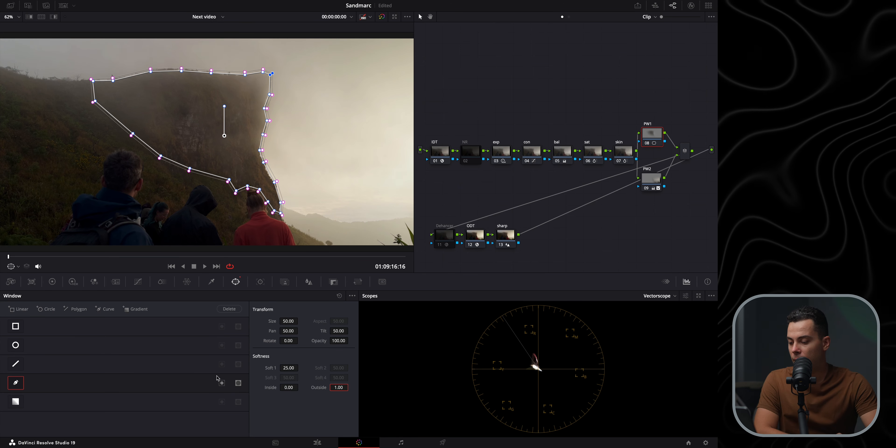
click(261, 281)
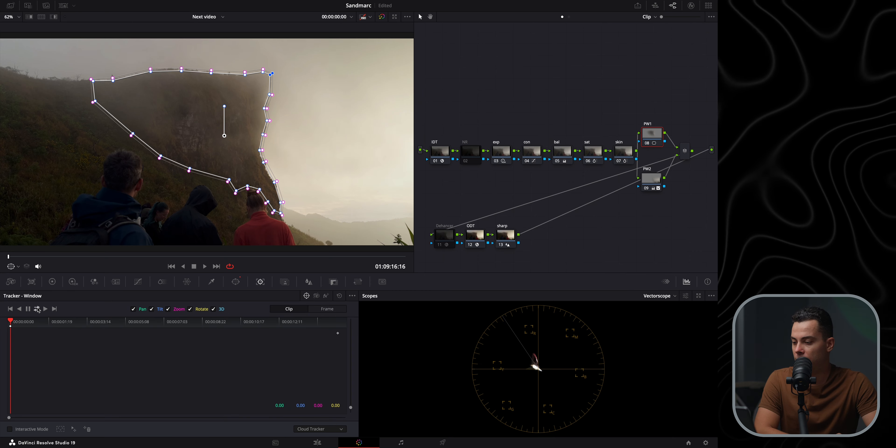
click(39, 309)
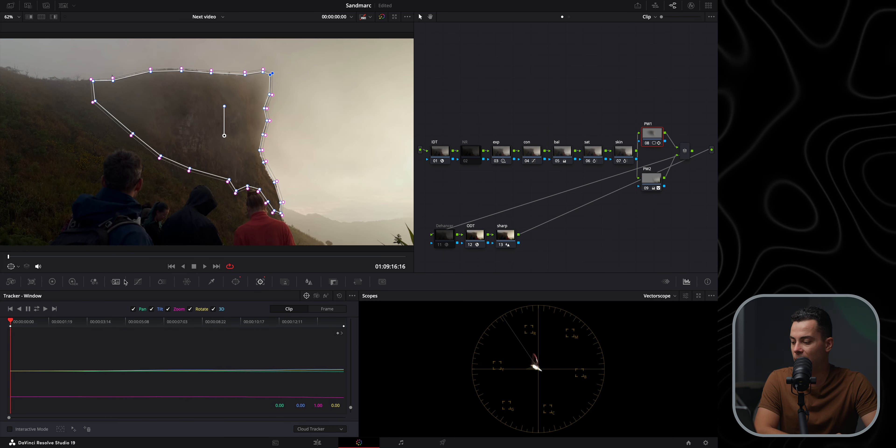
Hide the window overlay and reset the Gamma wheel on the PW1 node
click(53, 282)
click(13, 267)
click(22, 277)
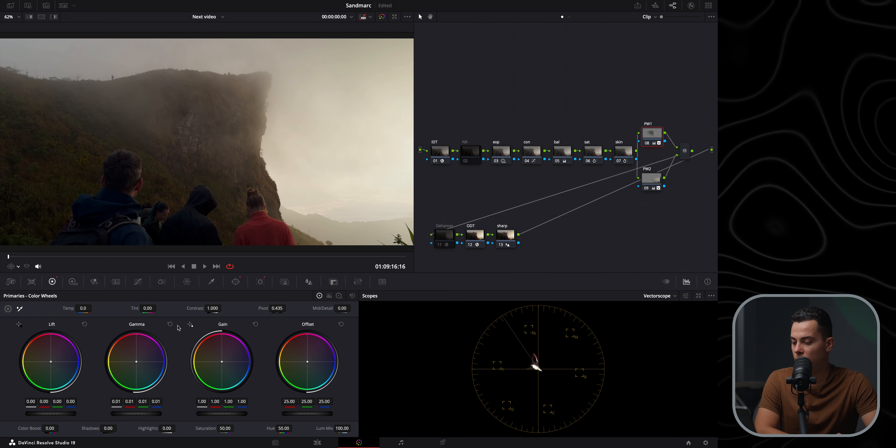
click(169, 324)
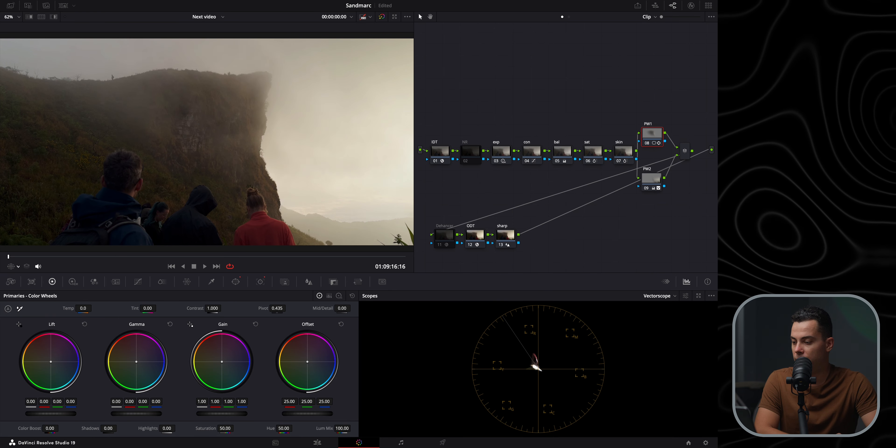
Nudge the PW1 node's Lift master wheel up slightly, then scrub the clip and toggle PW1 off and on to compare
drag(51, 413, 54, 413)
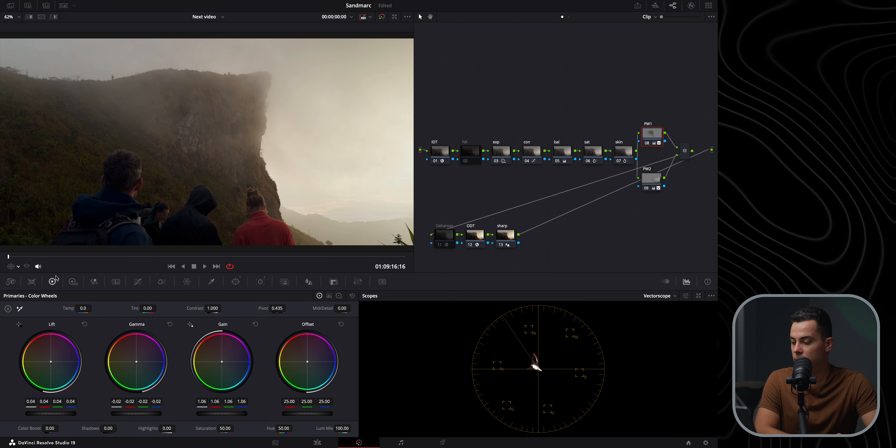
drag(58, 261, 195, 259)
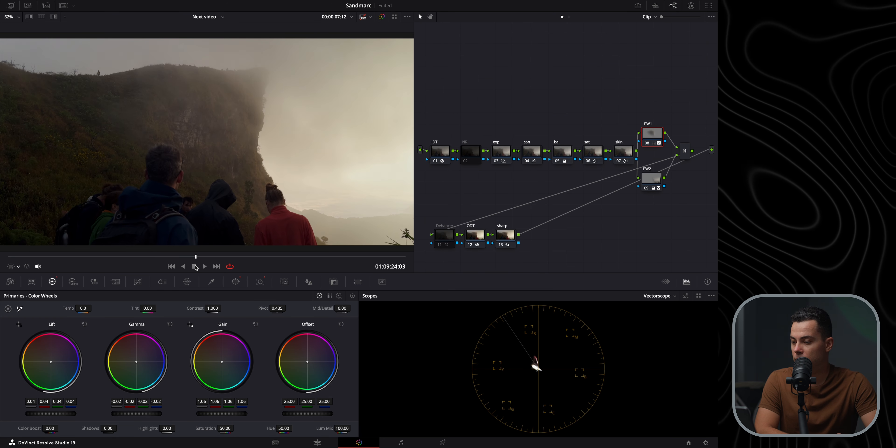
click(648, 144)
click(648, 144)
click(648, 144)
click(648, 144)
drag(326, 256, 52, 240)
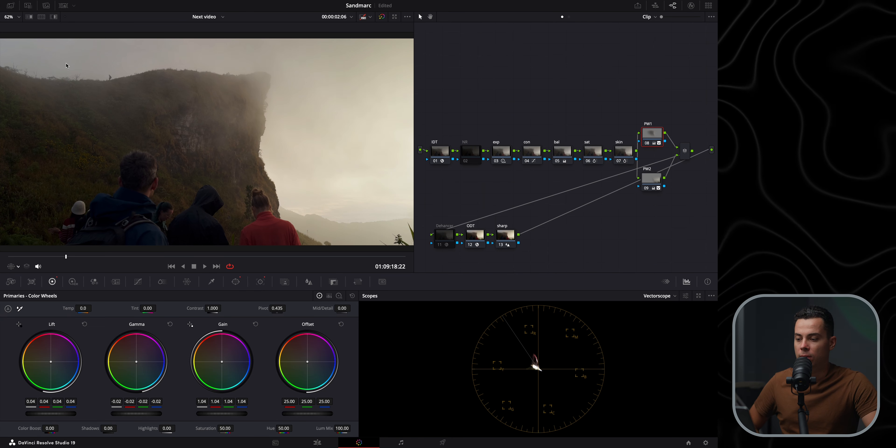
Add a parallel node to the PW2 node
drag(650, 192, 649, 189)
right_click(650, 180)
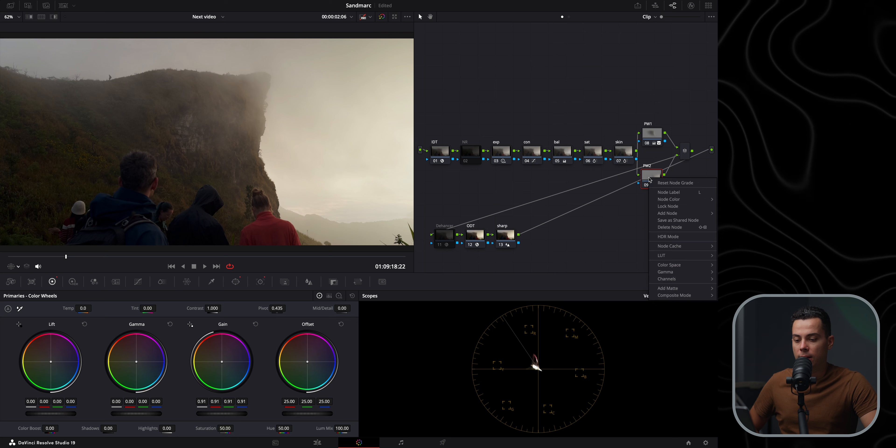
mouse_move(664, 215)
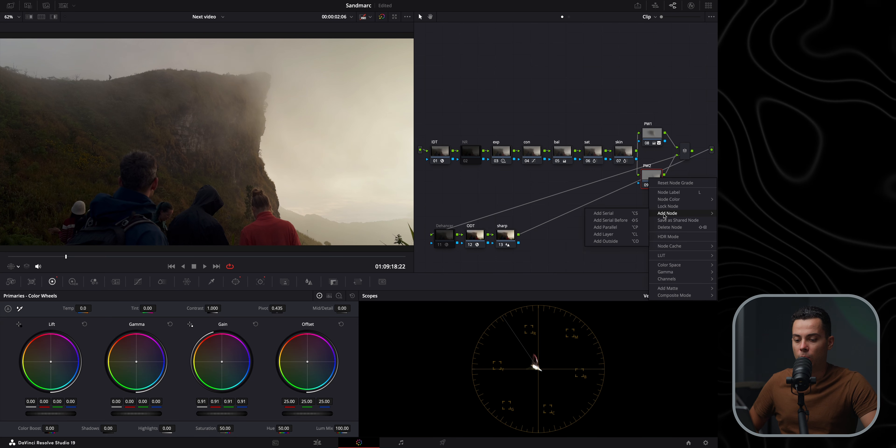
click(606, 227)
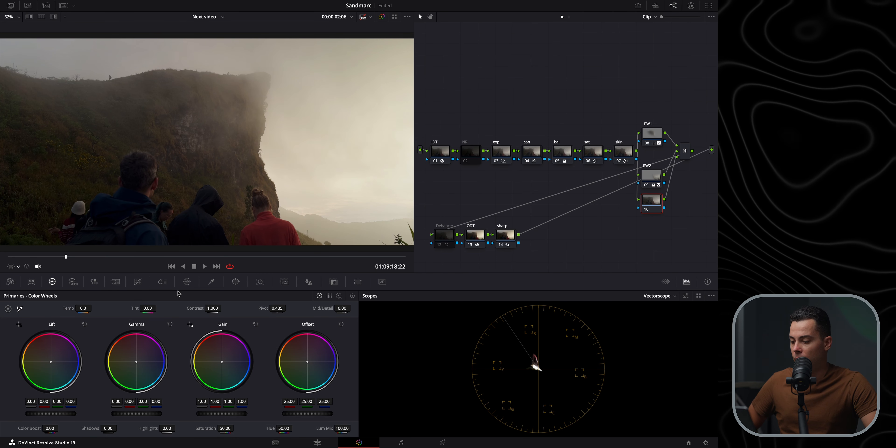
Draw a curve window on the new node tracing the cliff edge and enclosing the sky beyond the frame
click(236, 282)
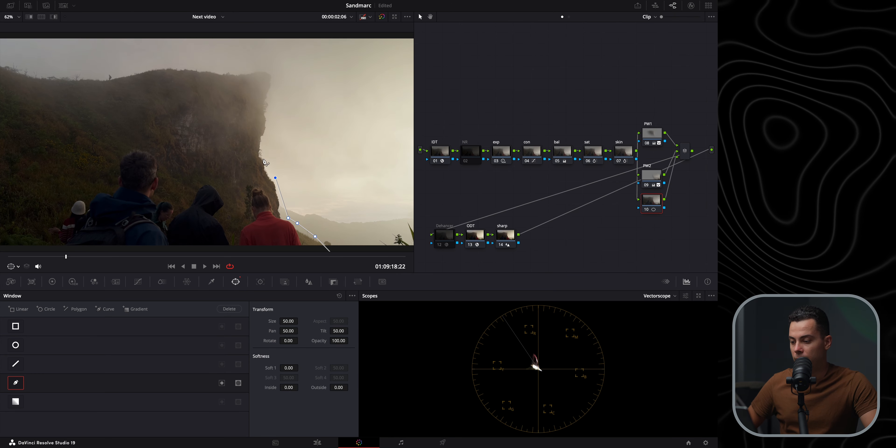
click(262, 159)
click(264, 118)
click(262, 71)
click(239, 75)
click(175, 69)
click(132, 76)
click(38, 76)
click(8, 66)
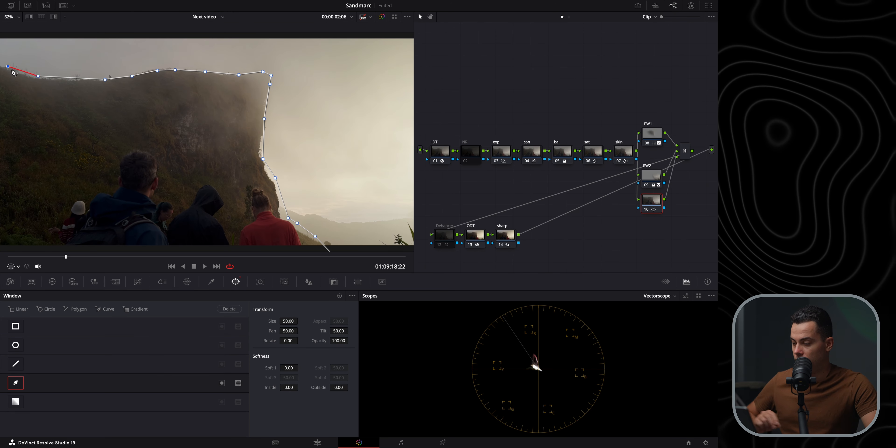
scroll(12, 70, down, 5)
click(134, 115)
click(128, 93)
click(218, 81)
click(310, 87)
click(244, 205)
click(249, 181)
Set the sky window's Soft 1 to 35 and Outside softness to 1, and track it forward through the clip
double_click(289, 368)
text(35)
key(Return)
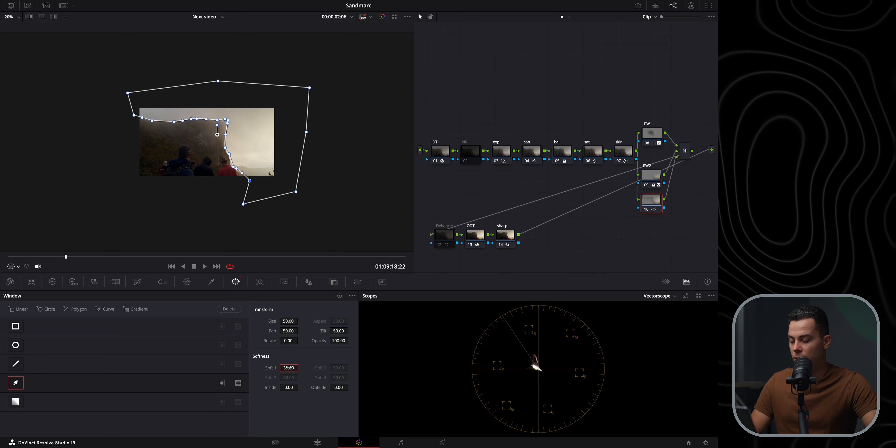
click(338, 388)
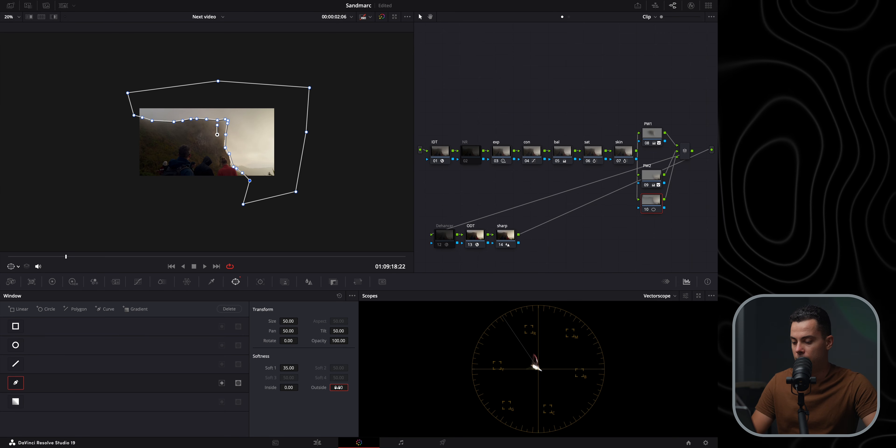
text(1)
key(Return)
key(shift+z)
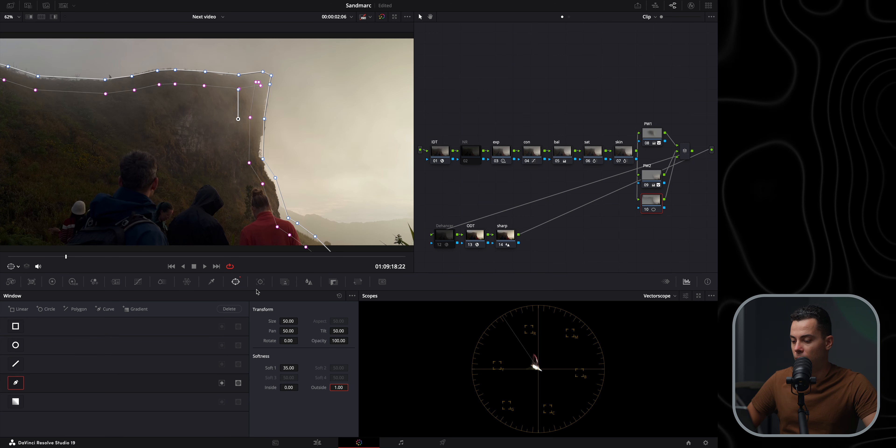
click(260, 283)
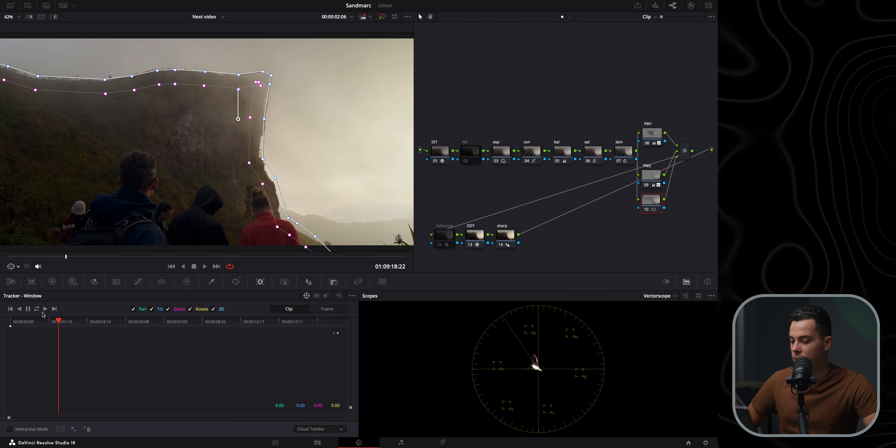
click(37, 309)
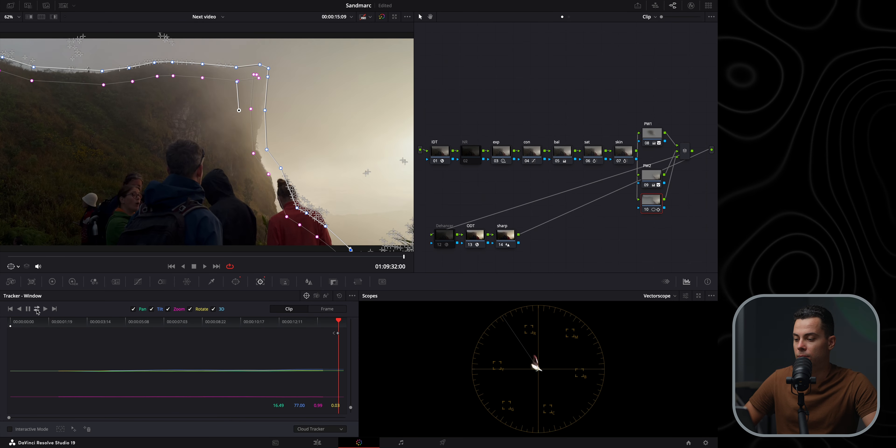
Lower the sky node's Gain master wheel to about 0.89 in the primary color wheels
click(52, 282)
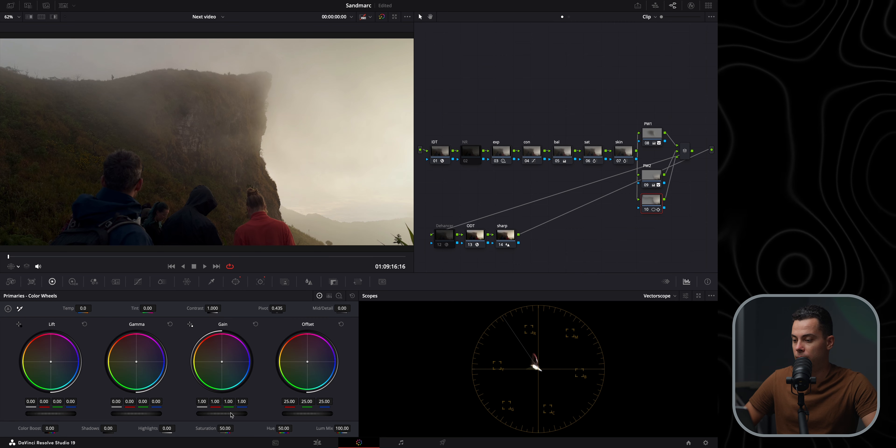
drag(222, 414, 203, 413)
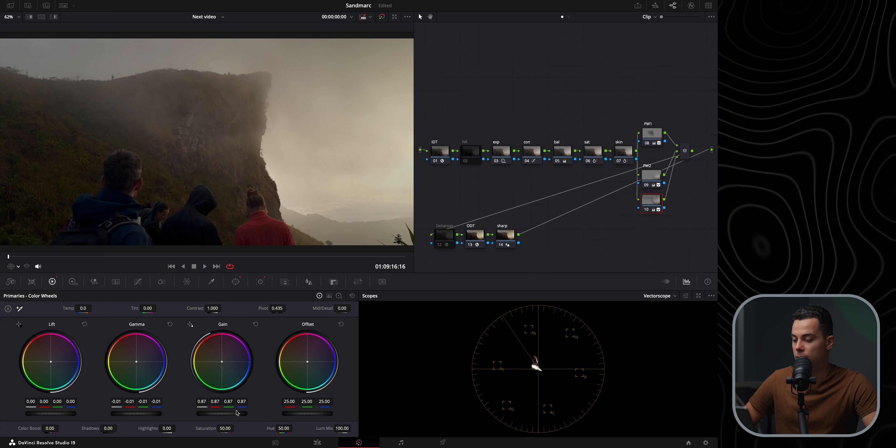
drag(222, 414, 225, 413)
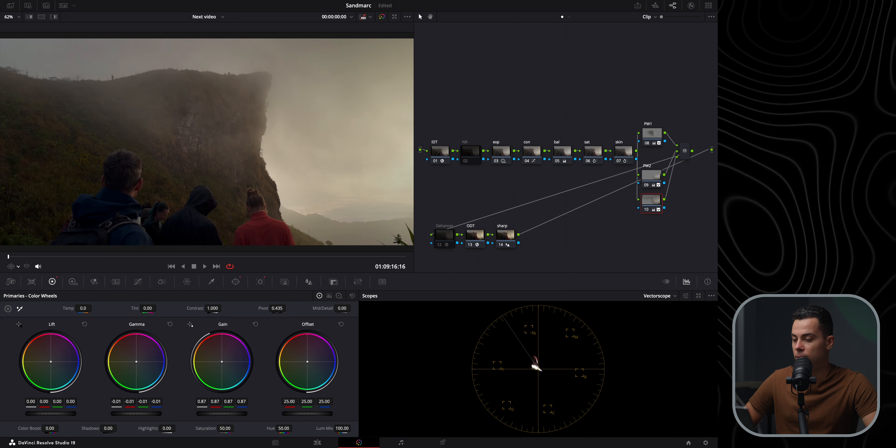
drag(222, 414, 225, 413)
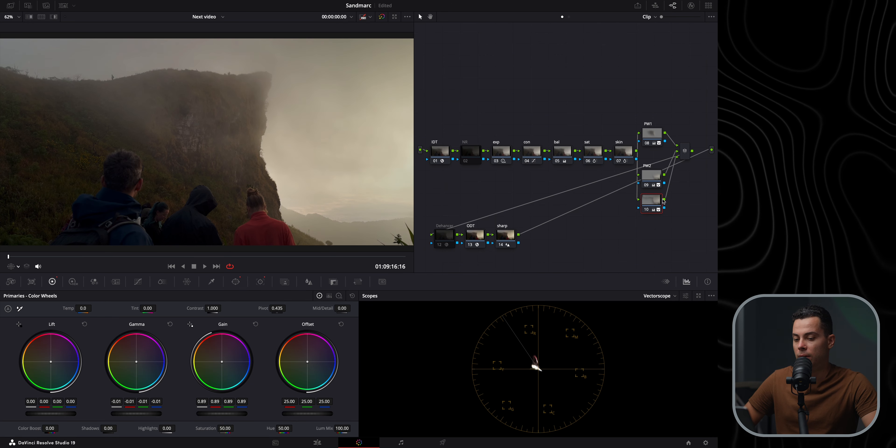
Raise the sky node's Gain master to 0.94 and toggle the node off and on to compare
click(646, 210)
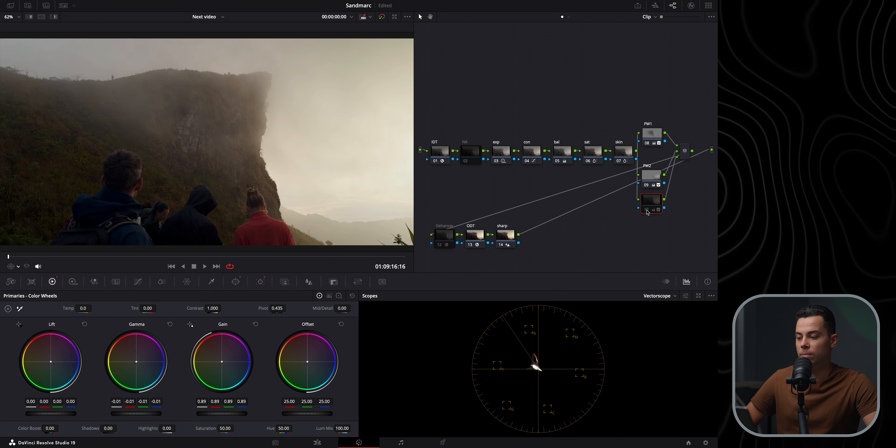
click(647, 210)
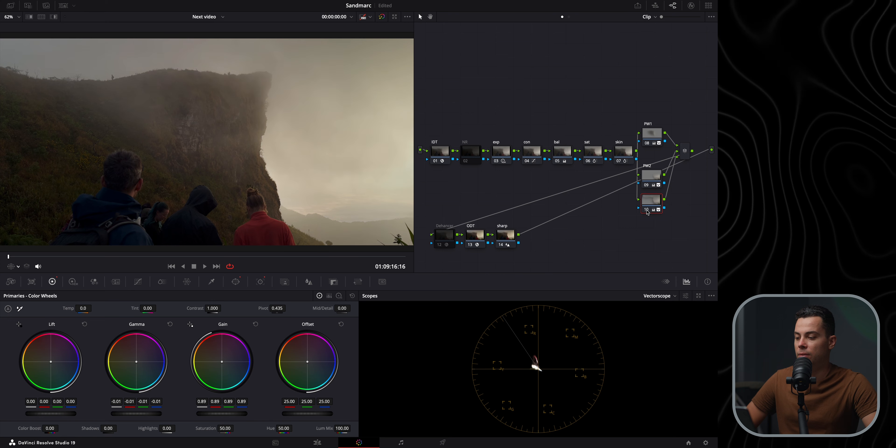
drag(214, 414, 230, 414)
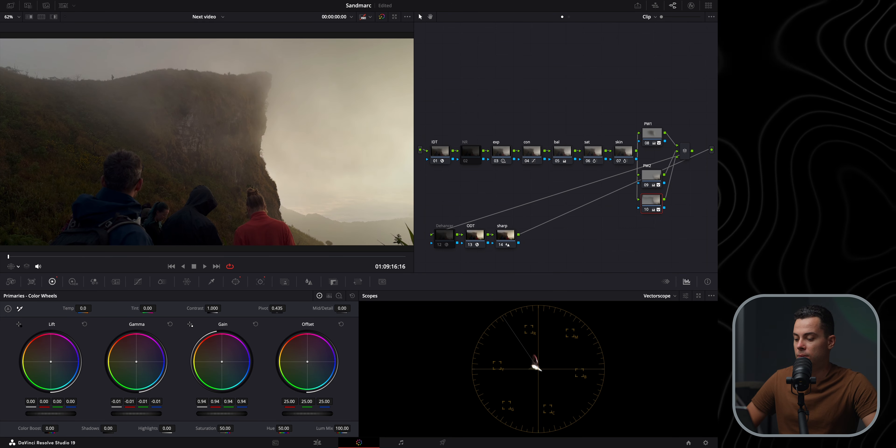
click(647, 210)
click(646, 210)
click(646, 210)
click(646, 210)
click(646, 210)
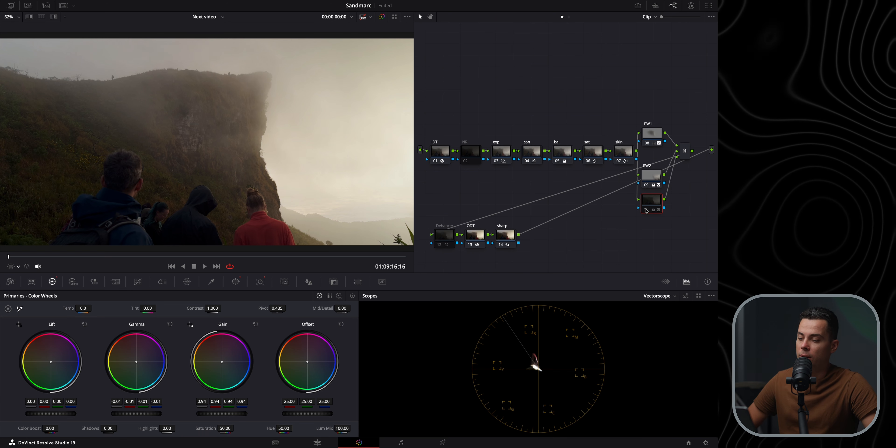
click(646, 210)
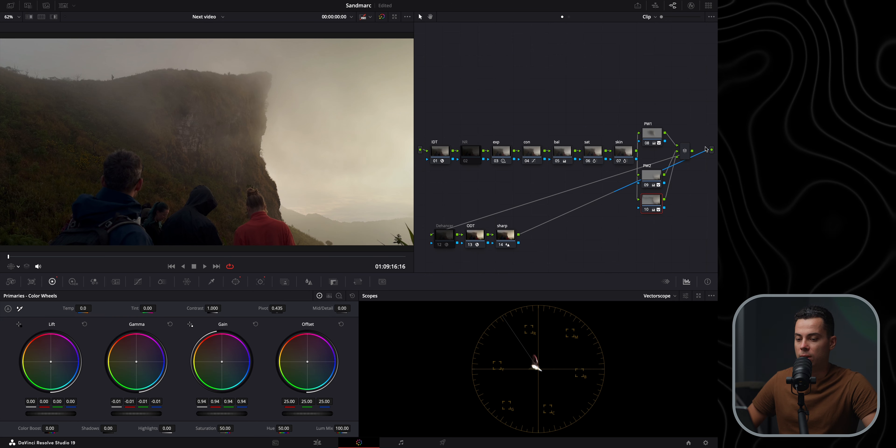
Raise the PW1 node's Gain master wheel to 1.08 and play back the clip to review
mouse_move(657, 138)
mouse_down()
mouse_move(655, 90)
mouse_move(653, 125)
mouse_up()
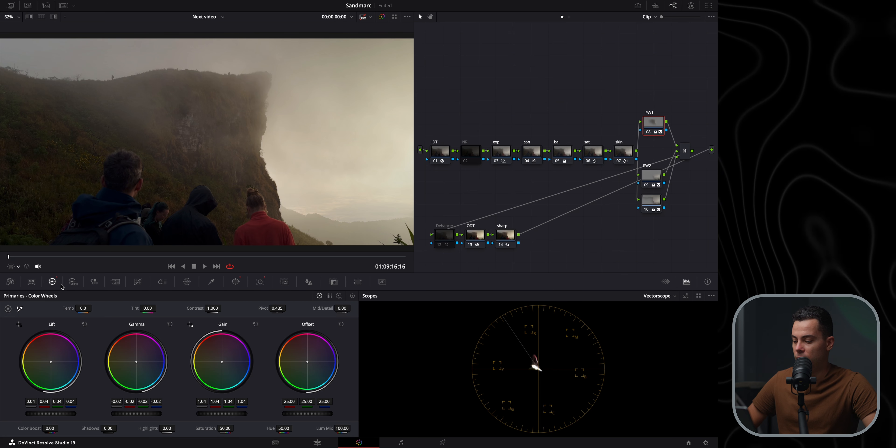
drag(218, 413, 225, 413)
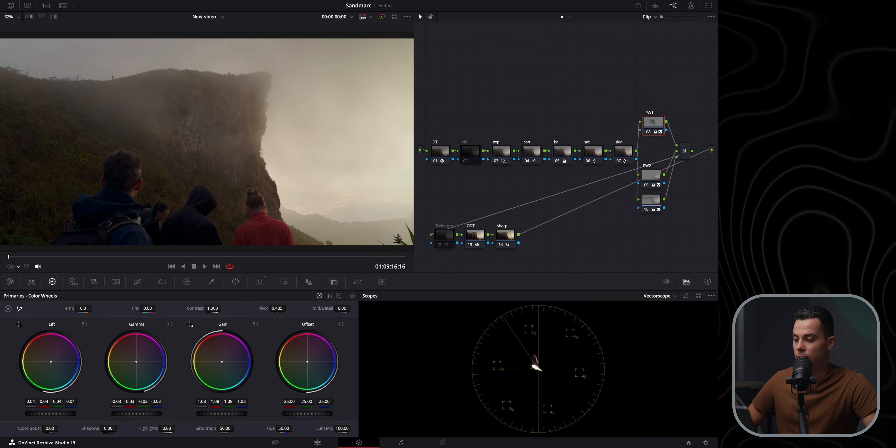
click(134, 259)
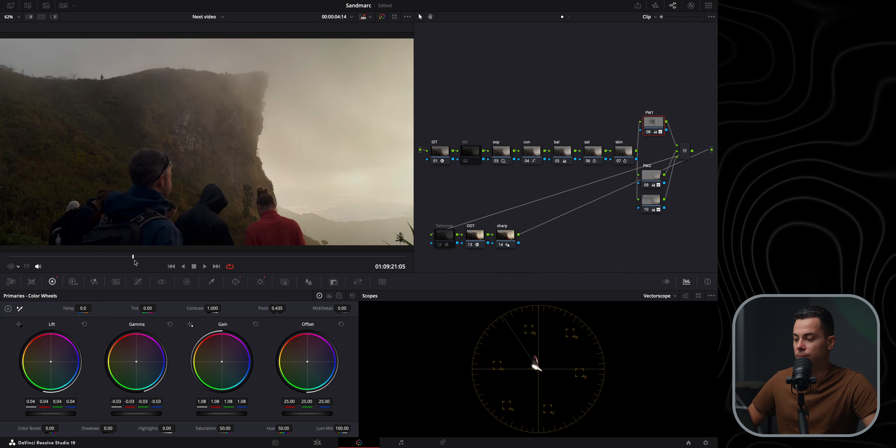
key(space)
drag(129, 259, 4, 257)
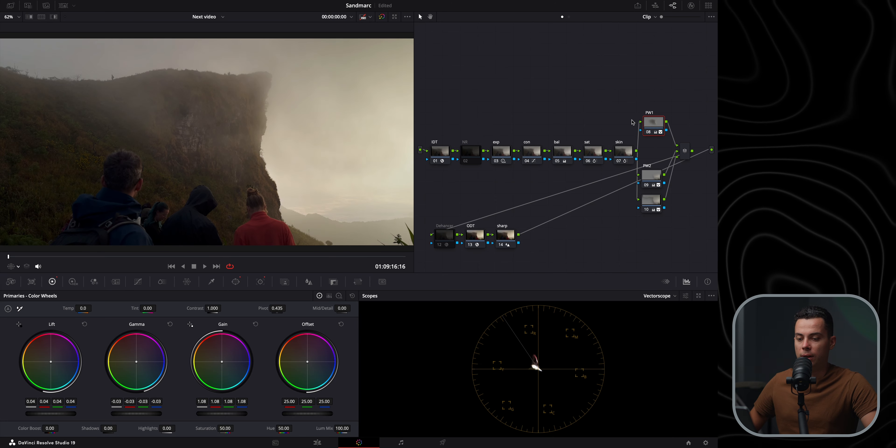
Select the three window nodes and toggle them disabled and enabled while scrubbing to compare the grade
drag(653, 88, 648, 234)
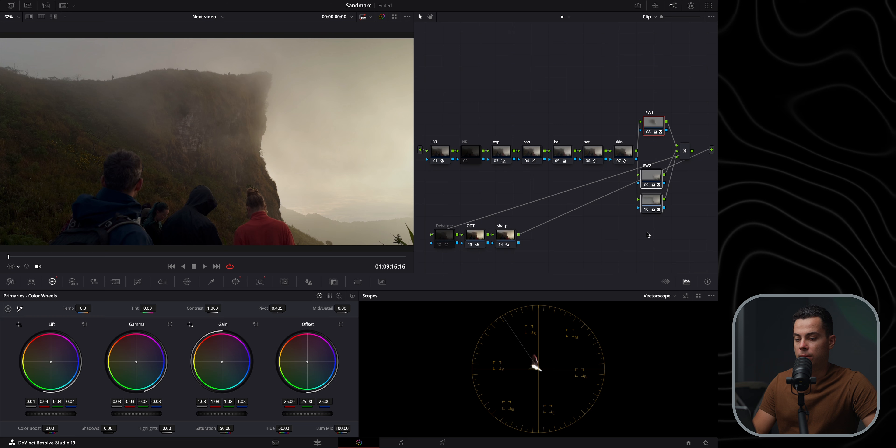
key(ctrl+d)
key(ctrl+d)
key(ctrl+d)
key(ctrl+d)
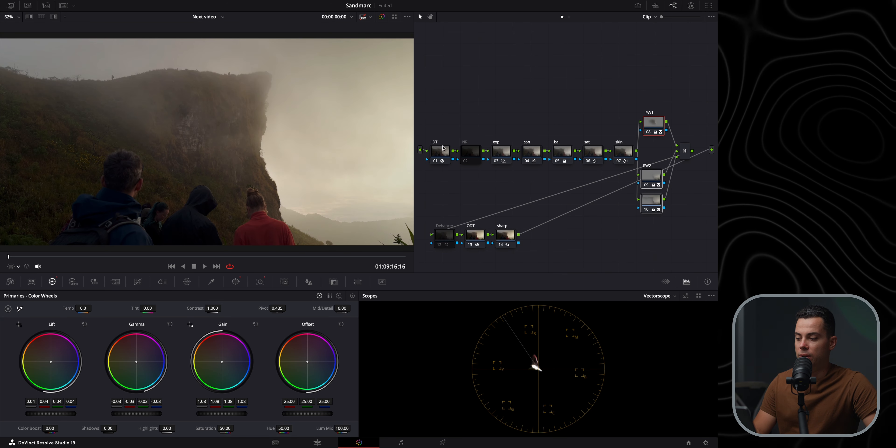
click(126, 257)
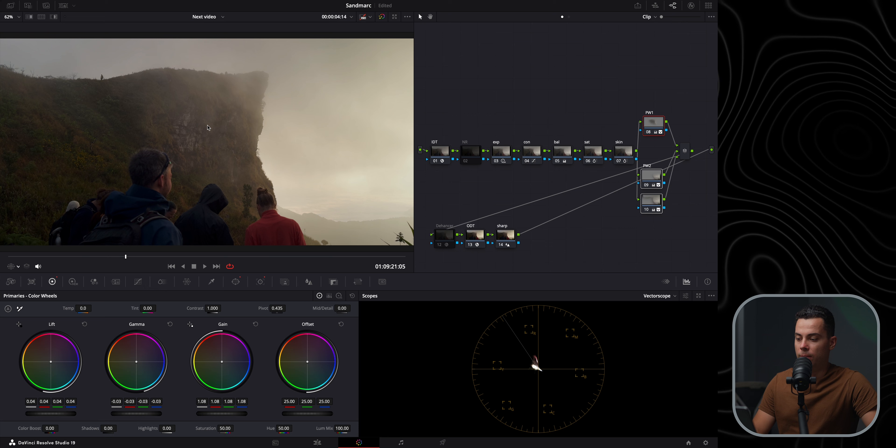
key(ctrl+d)
key(ctrl+d)
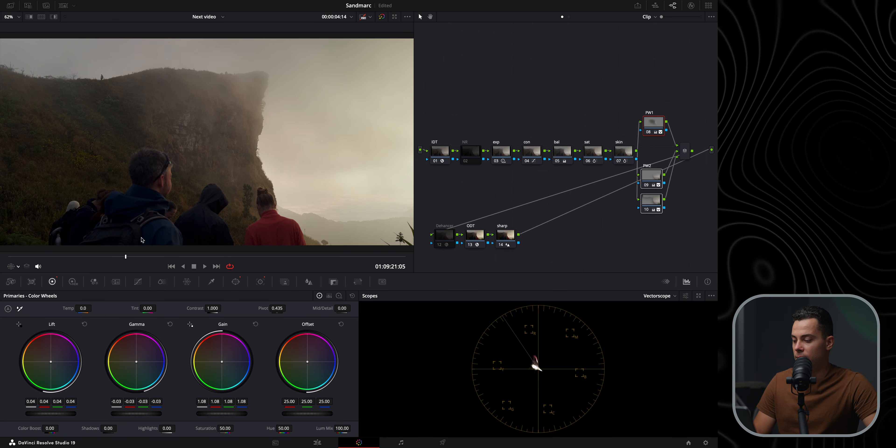
drag(58, 258, 162, 257)
Open the contrast node's custom curve and pull the upper-mid control point down and left to soften the highlights
click(529, 153)
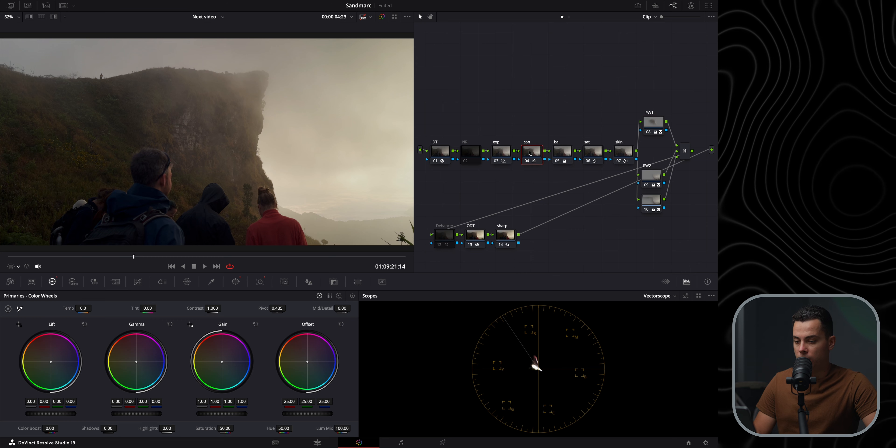
click(138, 281)
click(256, 299)
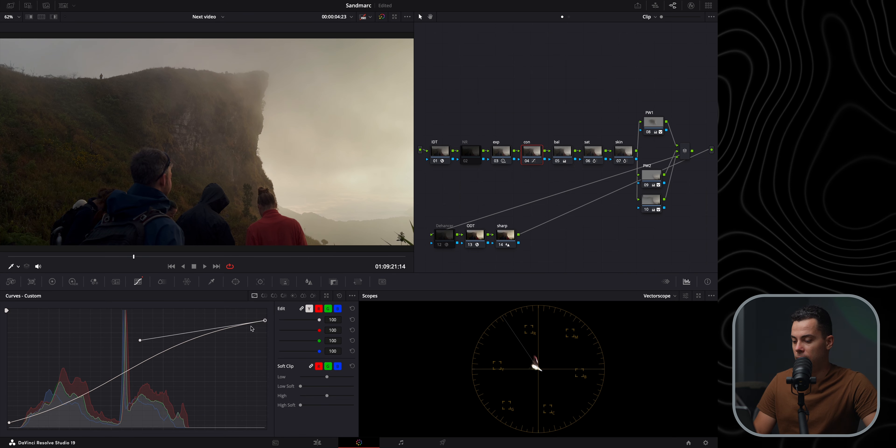
drag(264, 322, 266, 320)
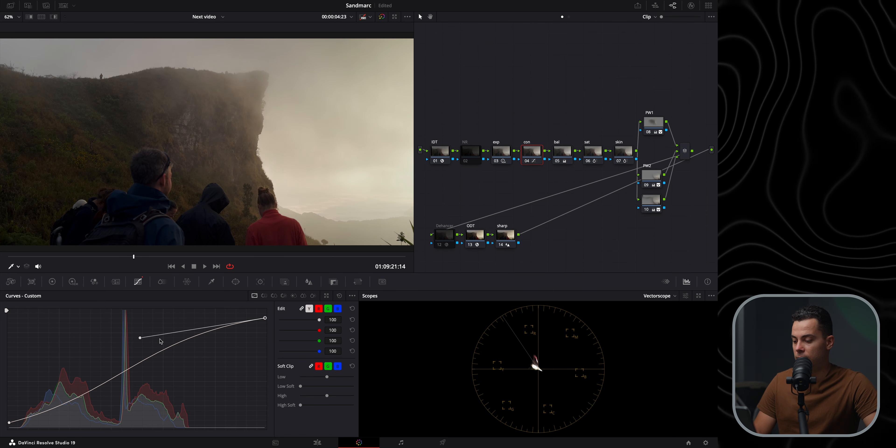
drag(140, 338, 131, 334)
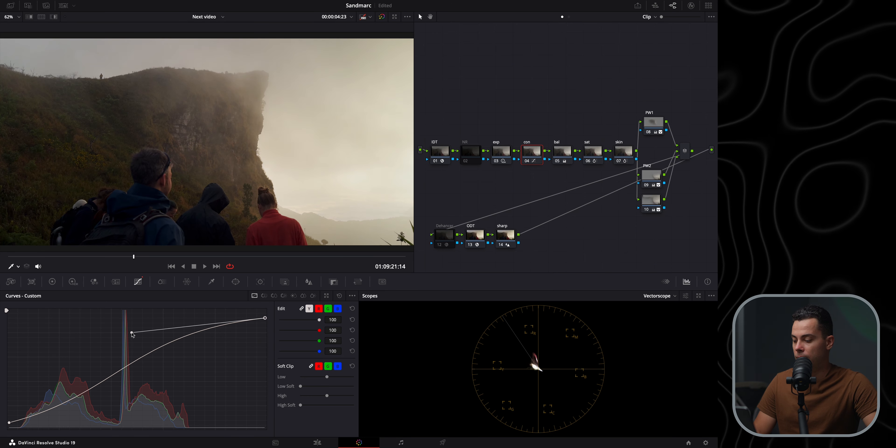
Reshape the contrast node's custom curve by repositioning the shadow, highlight and upper-mid control points
click(9, 424)
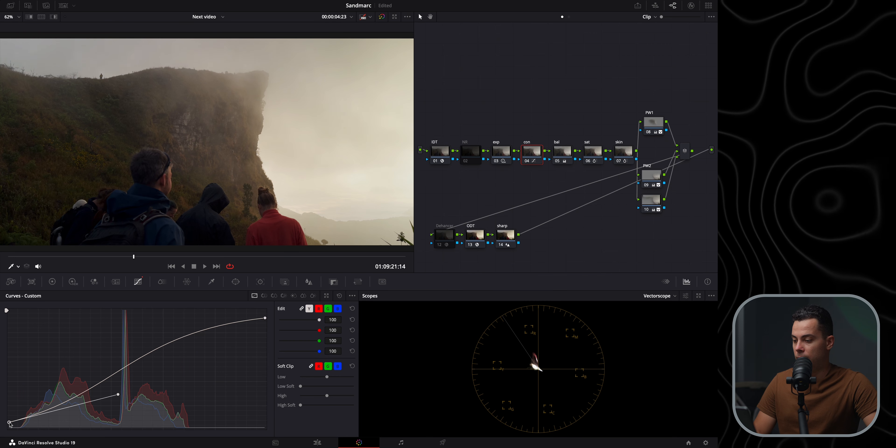
drag(119, 395, 128, 397)
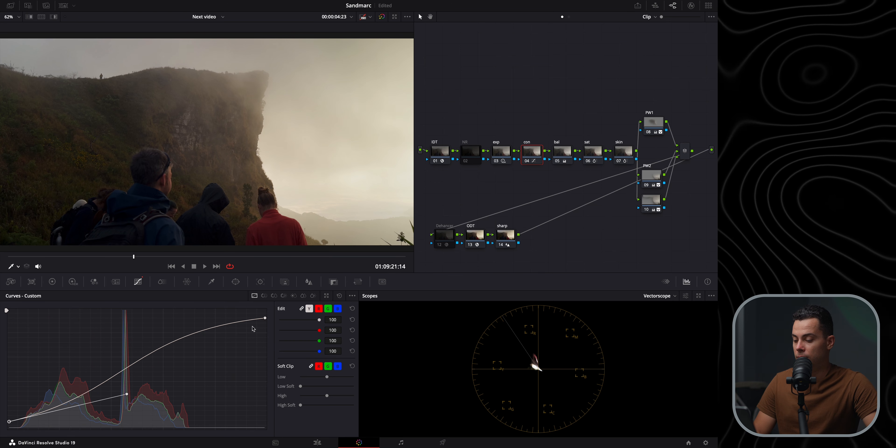
drag(264, 322, 211, 322)
drag(133, 334, 121, 326)
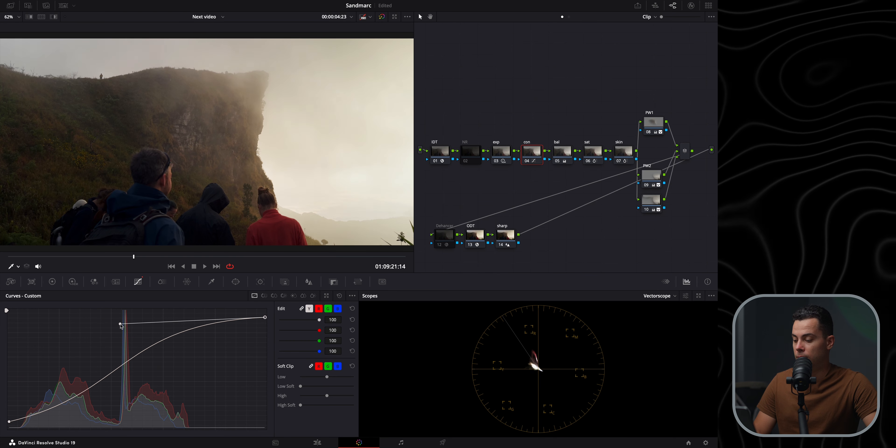
click(10, 423)
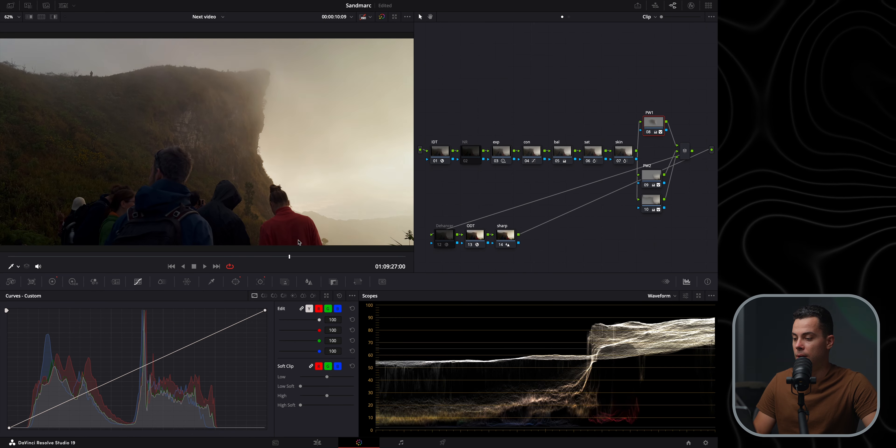
Scrub through the clip and repeatedly toggle the selected node off and on to compare the grade
drag(16, 243, 279, 252)
drag(30, 256, 268, 226)
drag(188, 256, 46, 256)
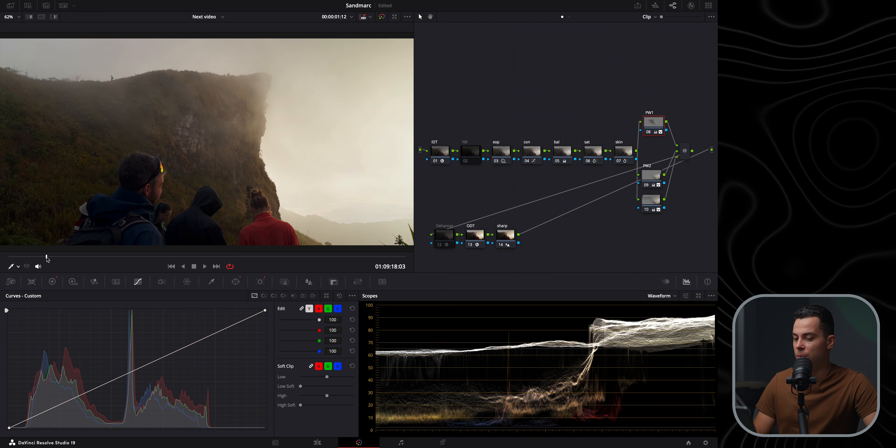
key(super+d)
key(super+d)
key(super+d)
key(super+d)
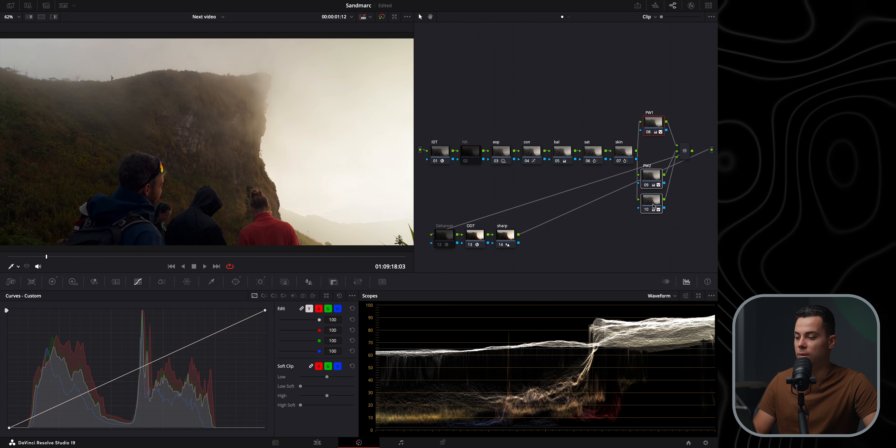
key(super+d)
key(super+d)
key(super+d)
key(super+d)
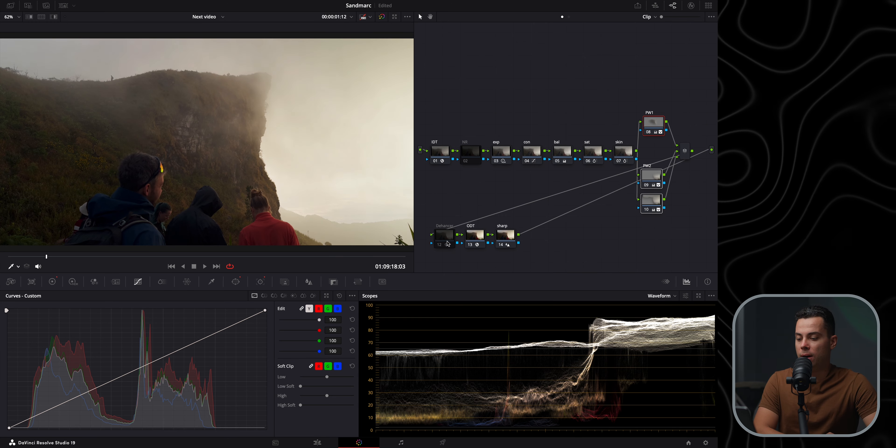
Enable the Dehancer node and open its plugin settings to browse the sections
drag(450, 242, 448, 234)
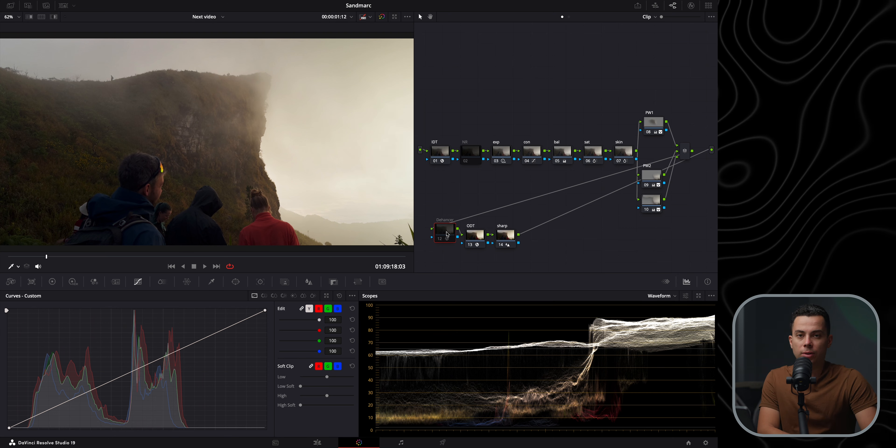
drag(448, 234, 447, 223)
key(super+d)
click(691, 5)
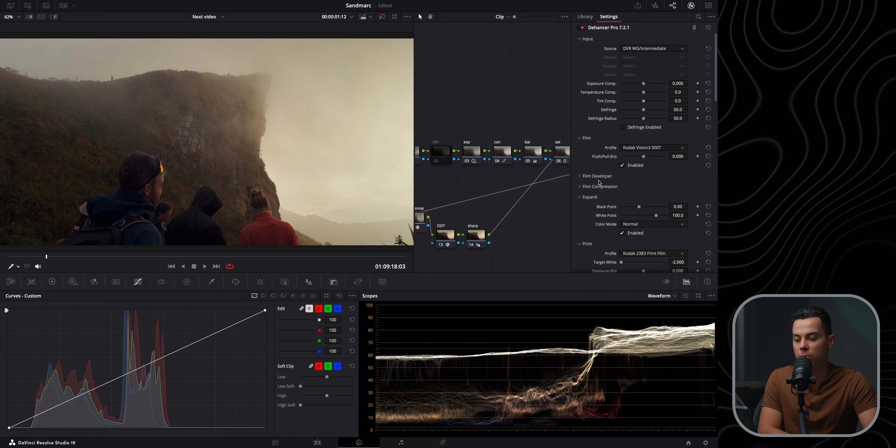
scroll(598, 174, down, 20)
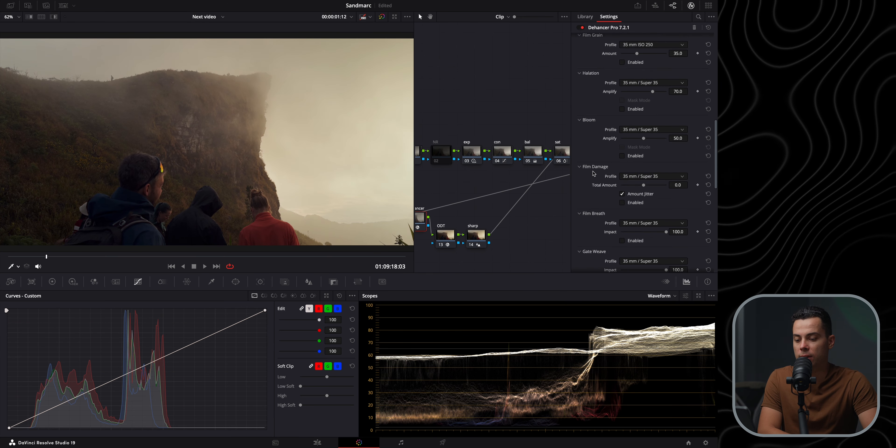
click(596, 209)
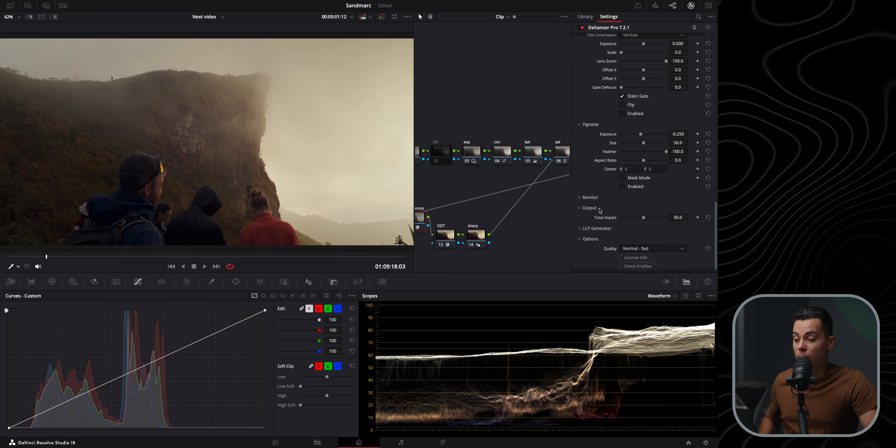
click(596, 208)
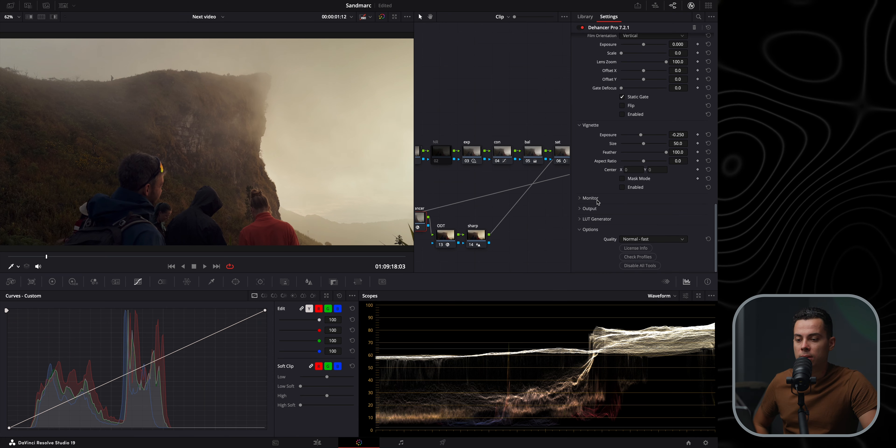
scroll(598, 203, up, 10)
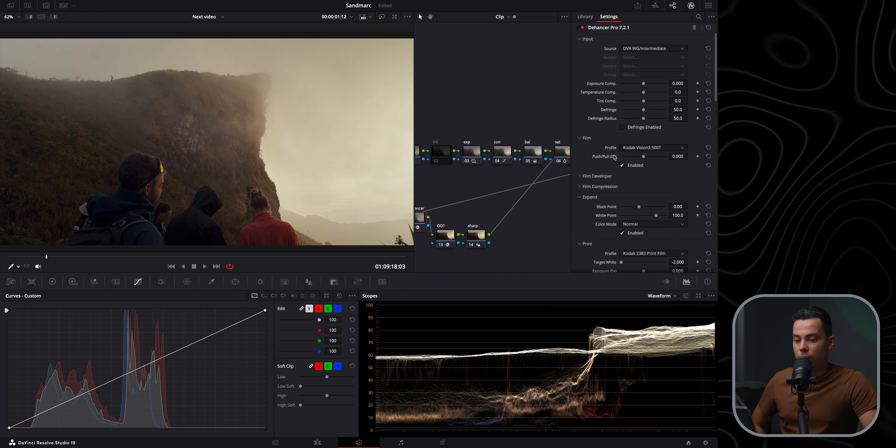
Set the Dehancer film profile to Kodak Ektar 100 and the Push/Pull to 0.760
drag(643, 160, 699, 168)
click(651, 147)
scroll(640, 191, up, 3)
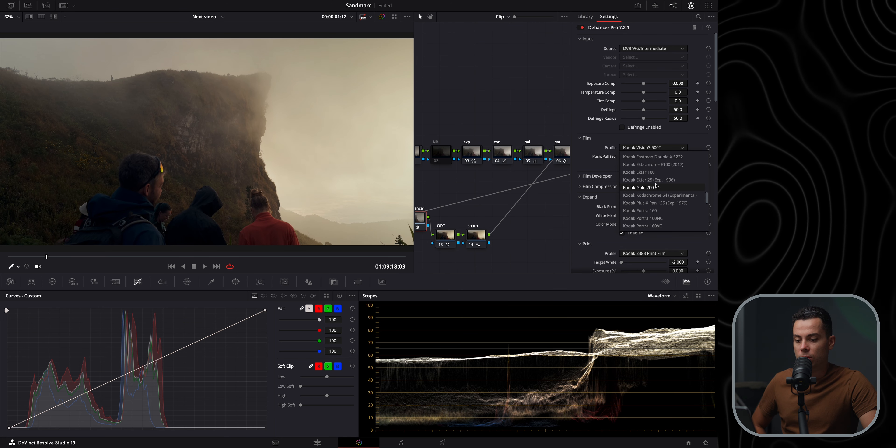
click(655, 188)
click(647, 147)
click(644, 175)
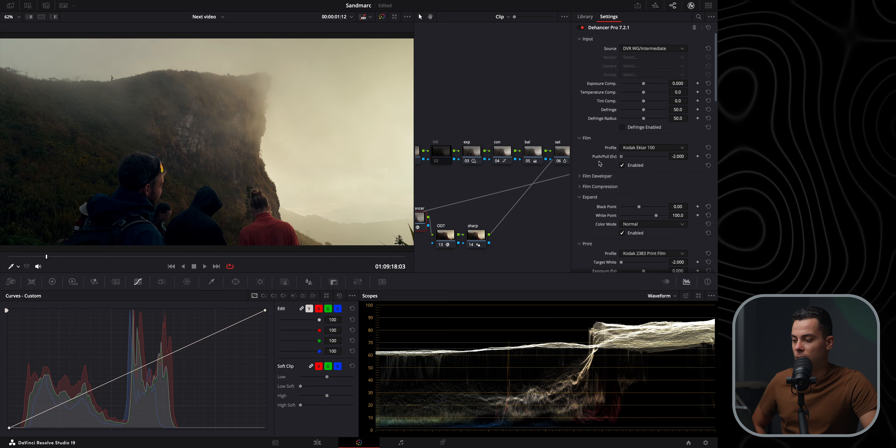
drag(666, 156, 654, 177)
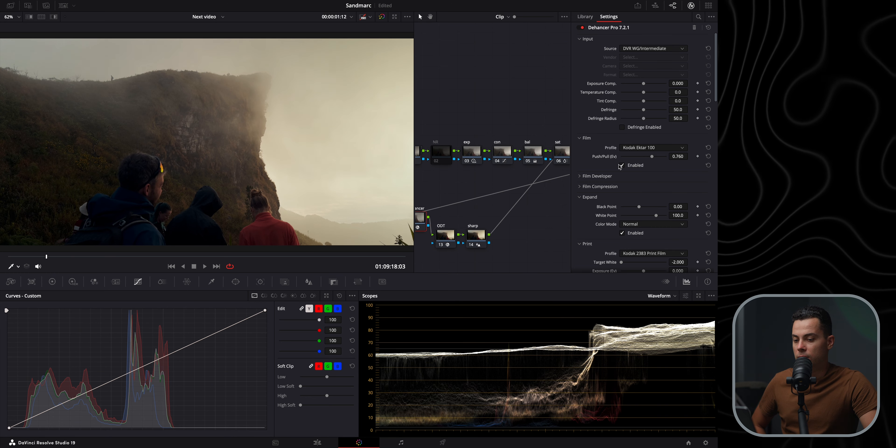
Expand Film Compression and enable it
click(607, 186)
click(624, 232)
click(624, 232)
click(624, 232)
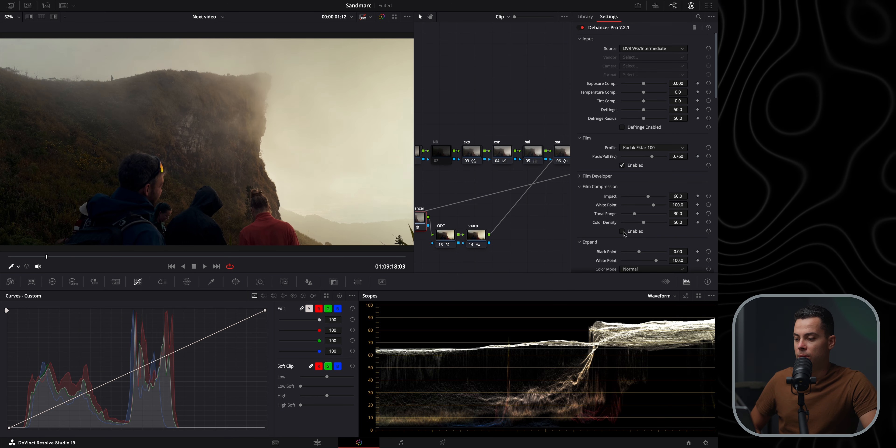
click(623, 232)
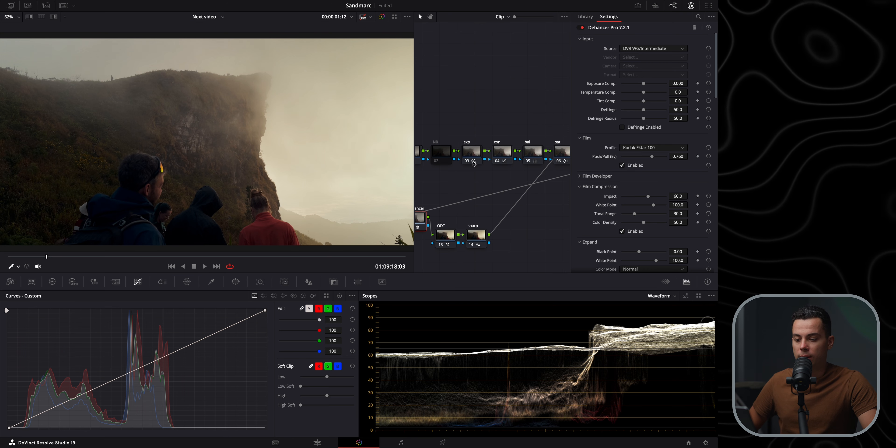
Set the Print section's Target White to -1 and Tonal Contrast to 2
scroll(584, 223, down, 5)
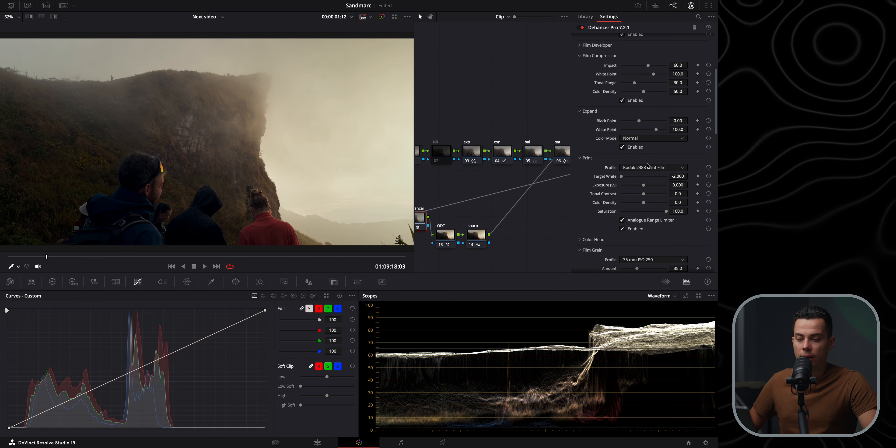
drag(622, 176, 637, 185)
click(678, 176)
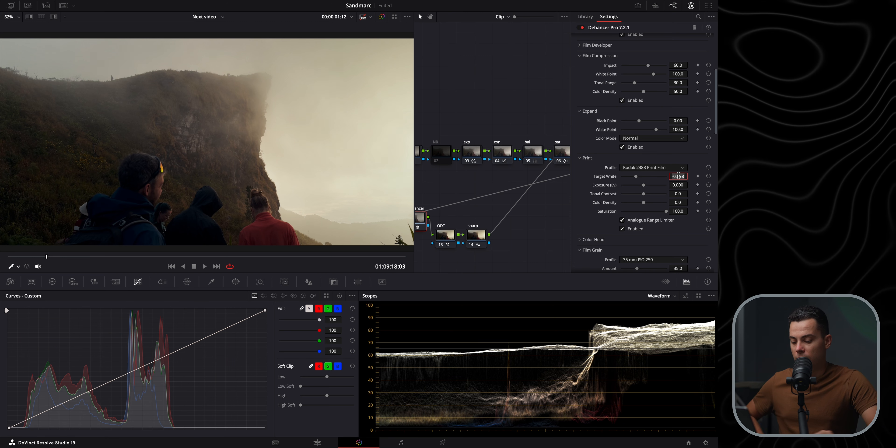
text(-0.5)
key(Return)
text(-1)
key(Return)
drag(644, 194, 646, 194)
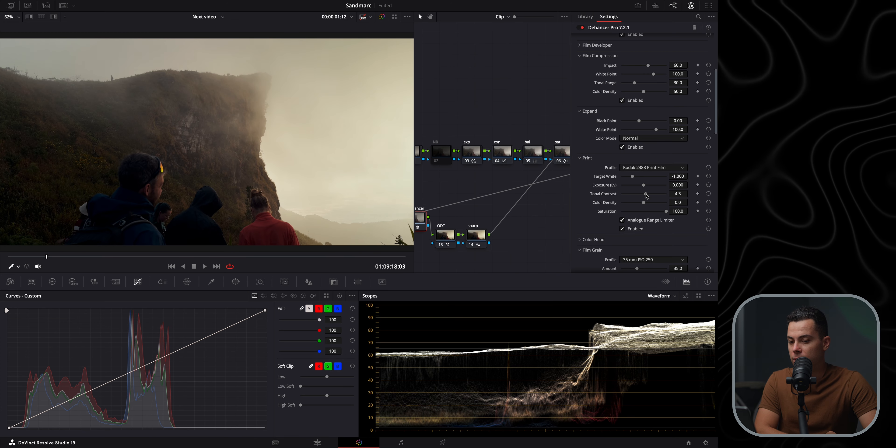
click(678, 193)
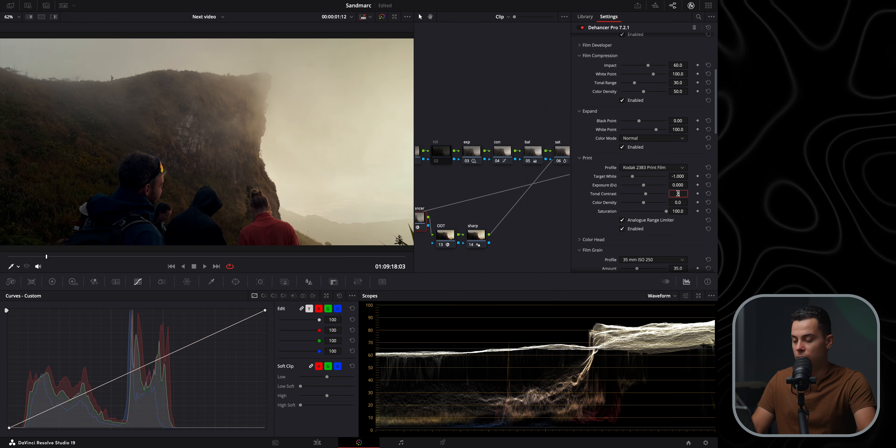
text(2)
key(Return)
Enable Color Head with Yellow-Blue 1.9, Magenta-Green 1.2 and Cyan-Red -2.0
click(594, 240)
scroll(601, 210, down, 3)
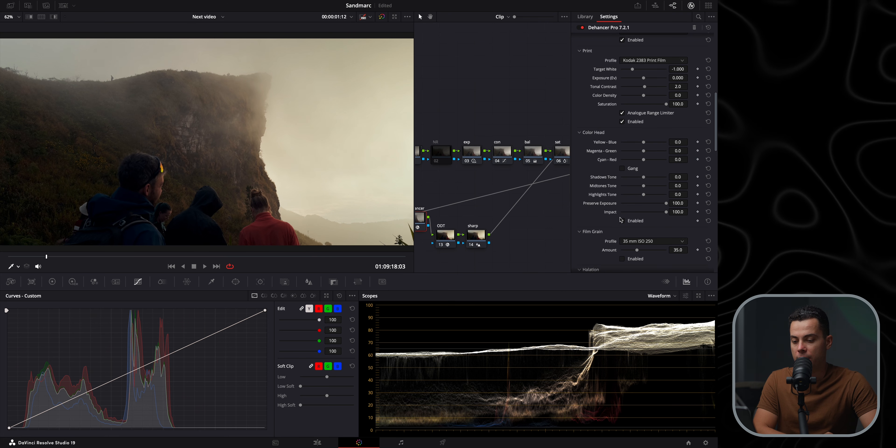
drag(644, 145, 646, 144)
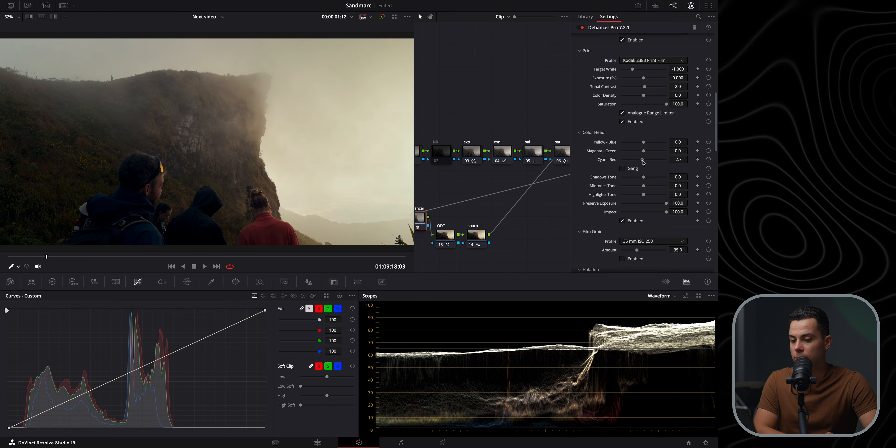
drag(676, 158, 647, 154)
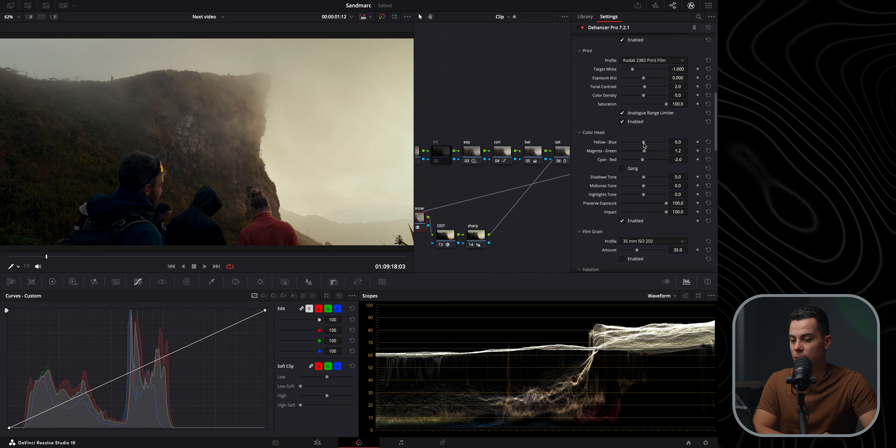
drag(644, 145, 646, 146)
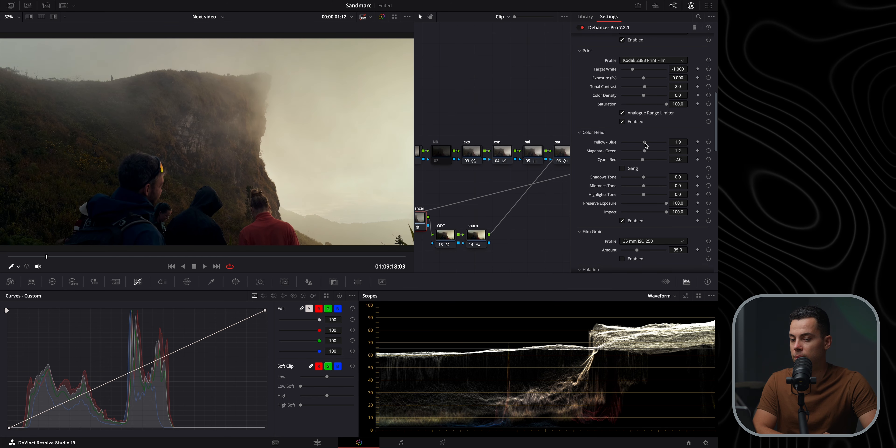
click(623, 222)
click(623, 221)
Try enabling Film Grain while reviewing the clip zoomed in during playback, then disable it
scroll(603, 203, down, 3)
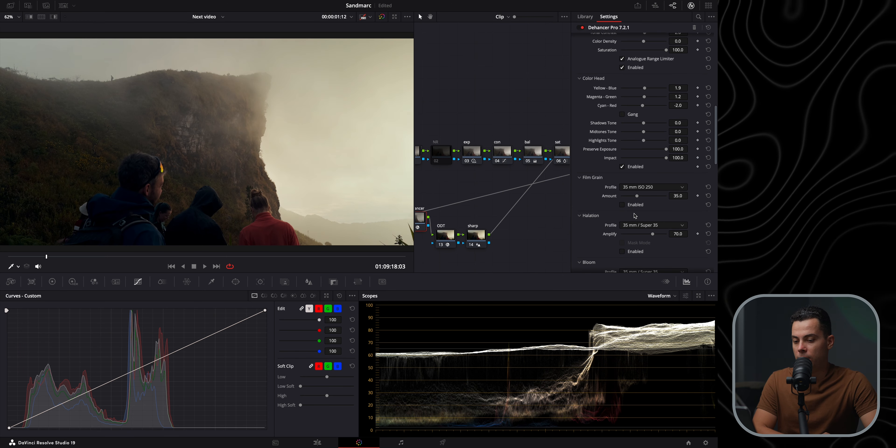
click(622, 205)
scroll(266, 150, up, 5)
scroll(285, 143, down, 6)
key(shift+z)
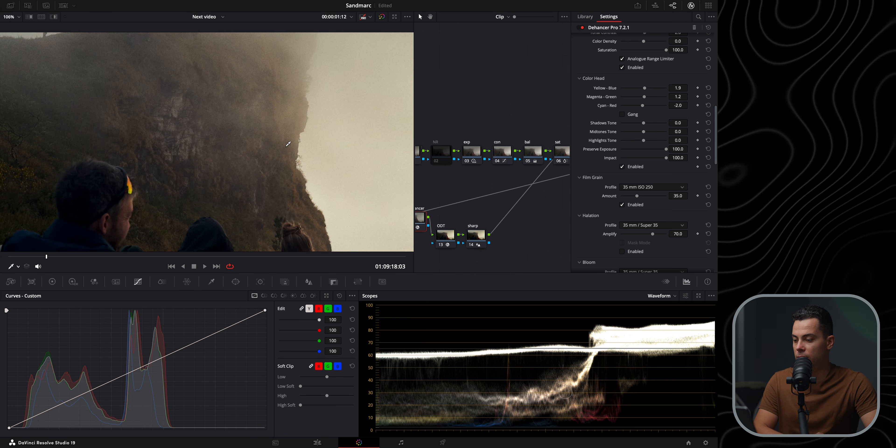
key(space)
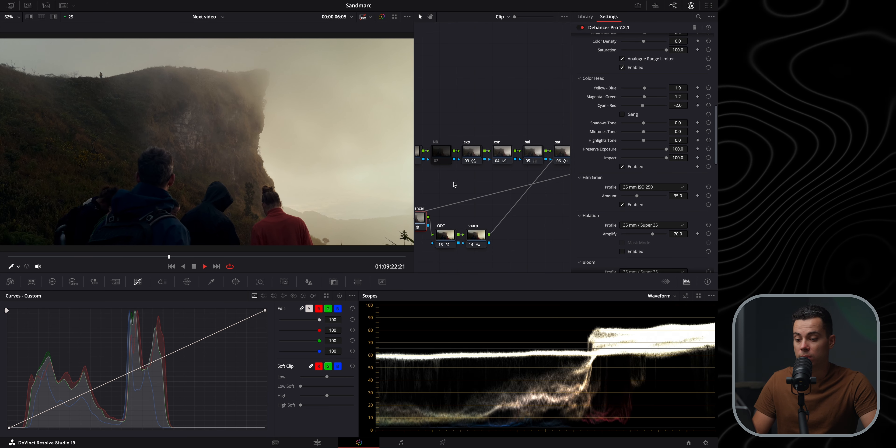
click(623, 205)
Set the Bloom profile to 65 mm / 70 mm
scroll(619, 211, down, 3)
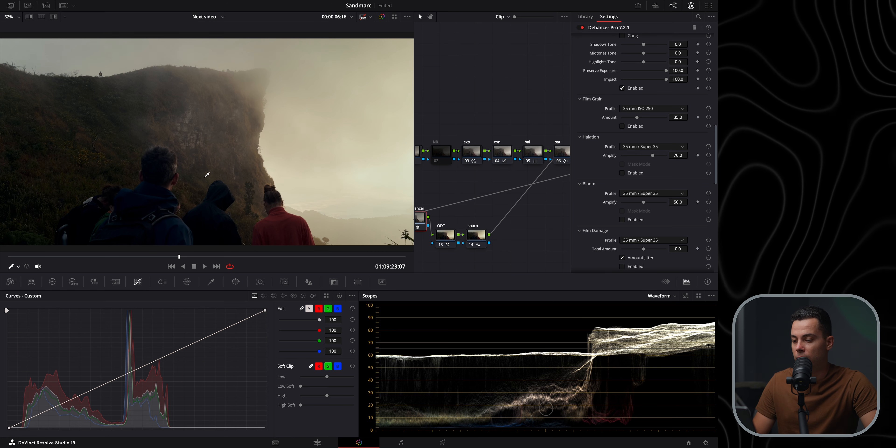
click(648, 195)
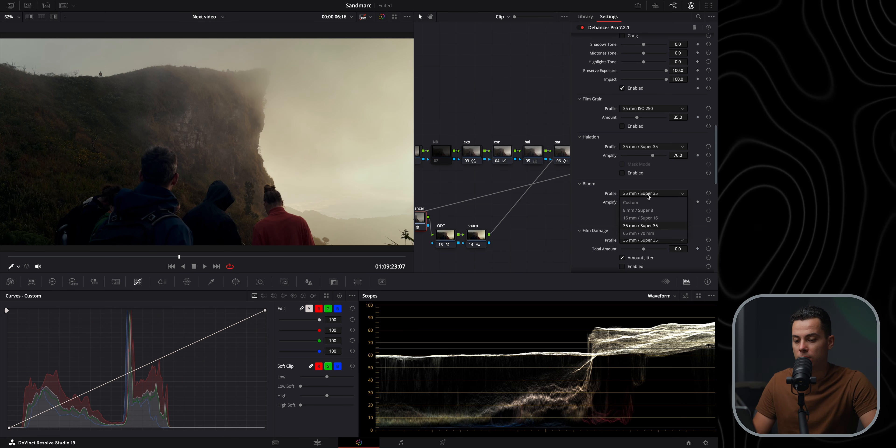
click(643, 234)
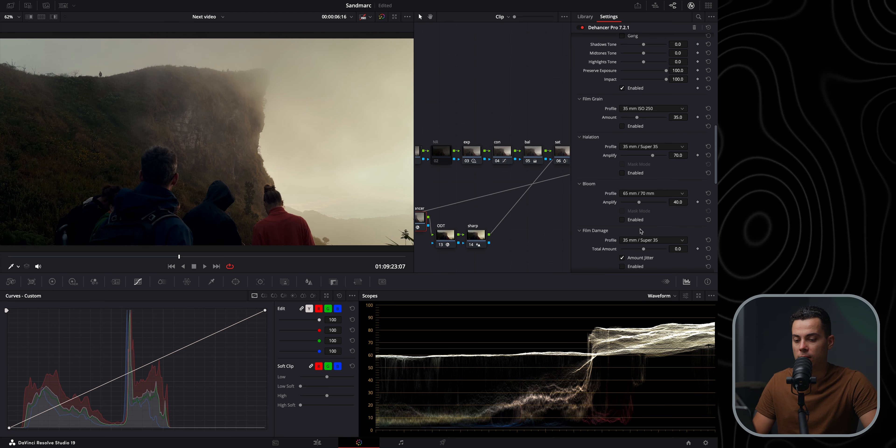
Raise the Bloom Amplify to 100 and toggle Bloom on and off in a zoomed-in viewer to compare
drag(641, 207, 670, 205)
scroll(317, 168, up, 4)
drag(318, 168, 81, 157)
drag(342, 160, 247, 120)
drag(377, 170, 307, 126)
click(622, 219)
click(621, 219)
click(622, 219)
click(622, 219)
drag(145, 190, 291, 176)
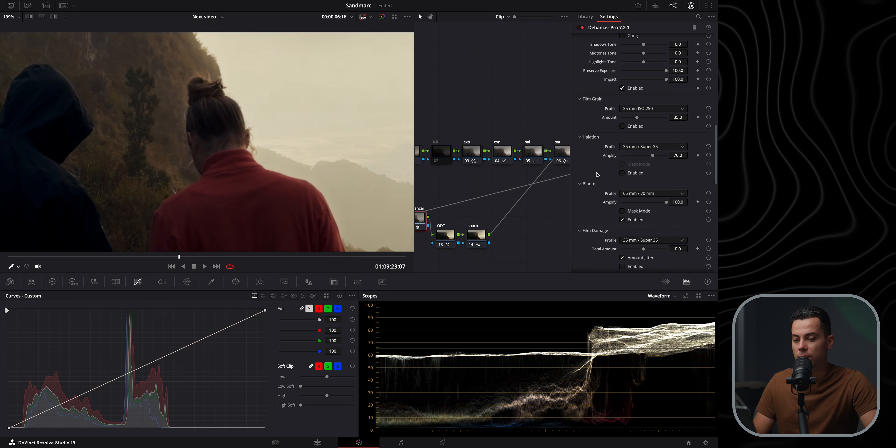
Set the Bloom Amplify to 50 and toggle Bloom on and off to compare the effect
click(626, 222)
click(628, 221)
click(628, 220)
click(630, 219)
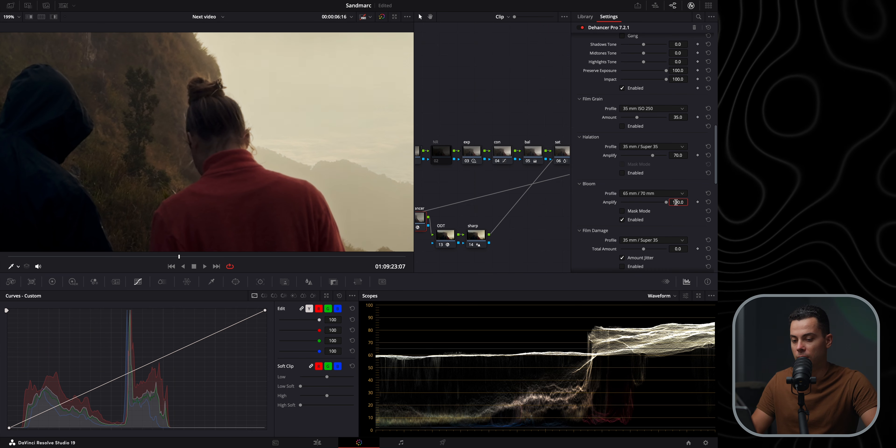
text(50)
key(Return)
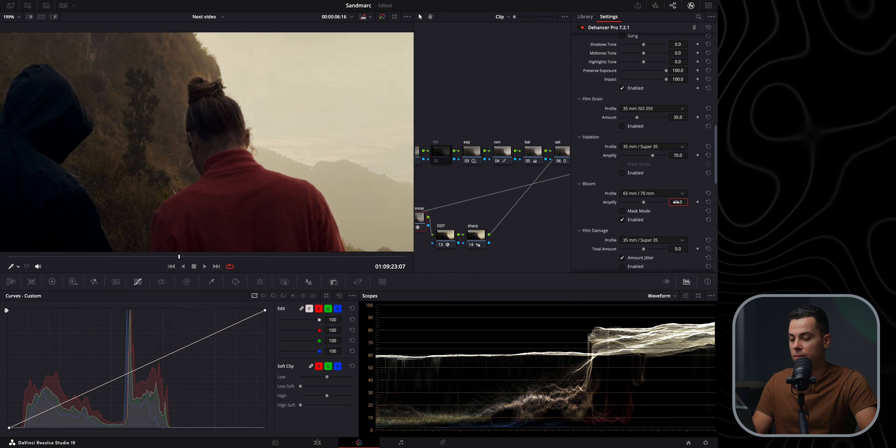
click(622, 220)
click(623, 220)
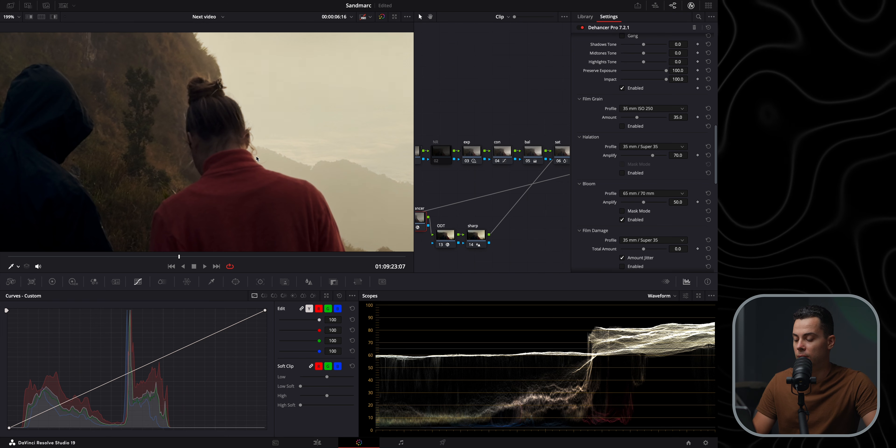
key(shift+z)
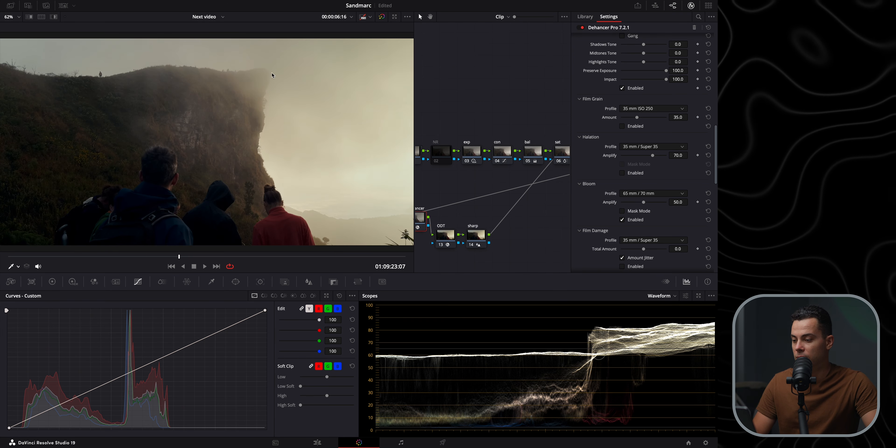
Move to a later frame and bypass the Dehancer node on and off to compare the grade
drag(34, 258, 59, 259)
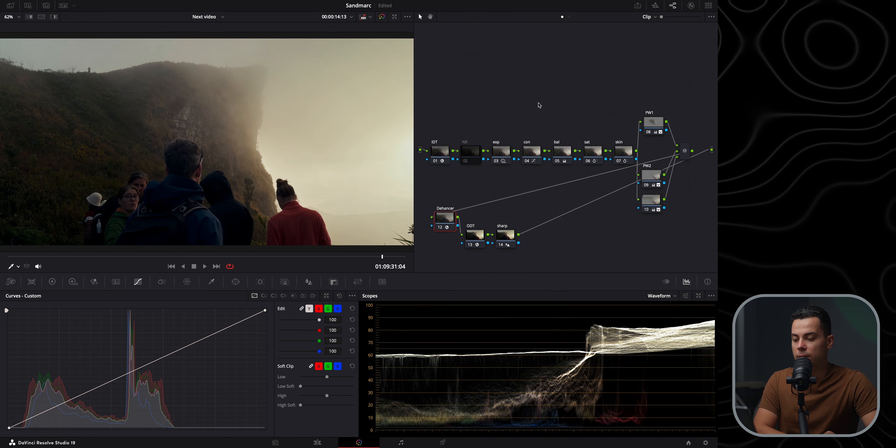
scroll(489, 168, down, 1)
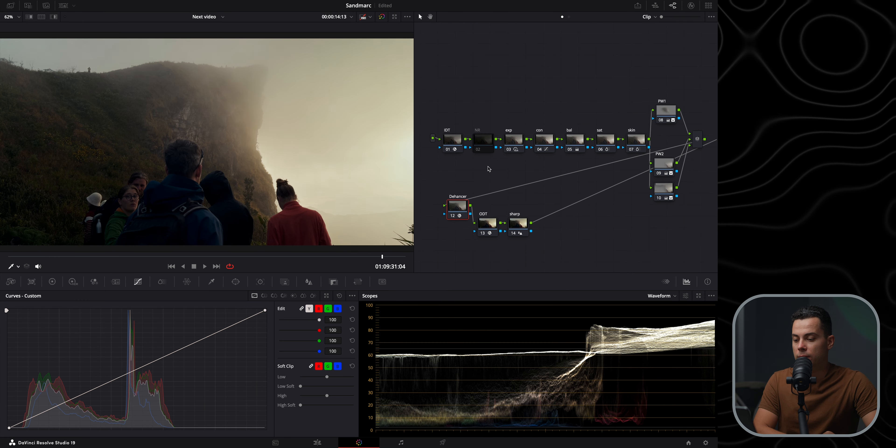
click(453, 216)
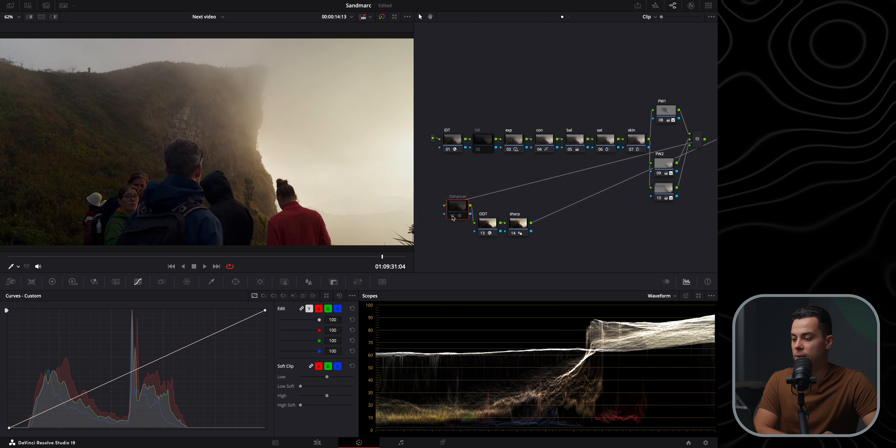
click(453, 216)
click(453, 216)
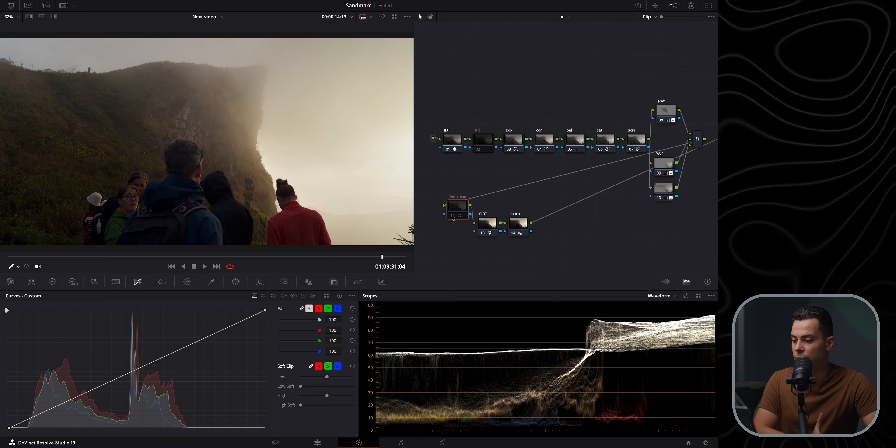
click(453, 216)
Reposition the Dehancer and sharp nodes in the node graph and open the Blur palette for the sharp node
drag(453, 216, 452, 237)
drag(516, 227, 536, 218)
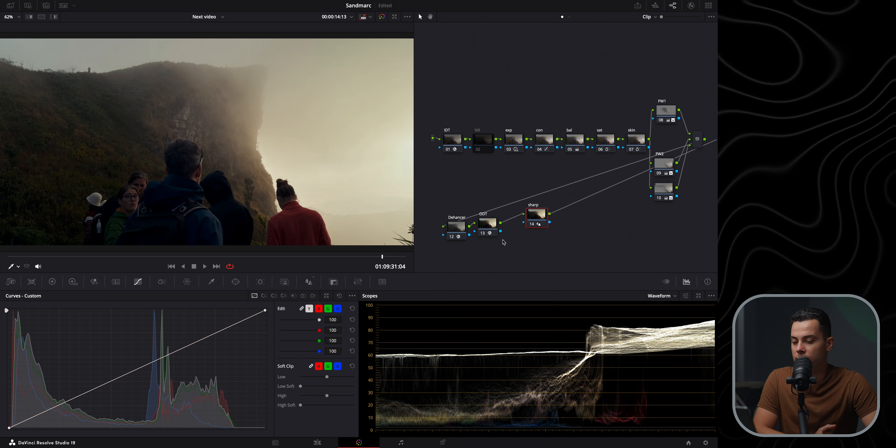
click(314, 282)
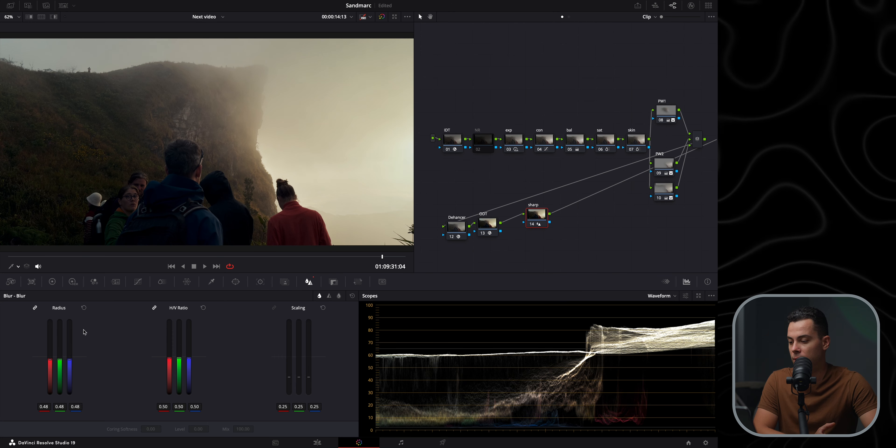
Compare the sharp node enabled and disabled on the zoomed-in faces of the hikers
scroll(136, 247, up, 8)
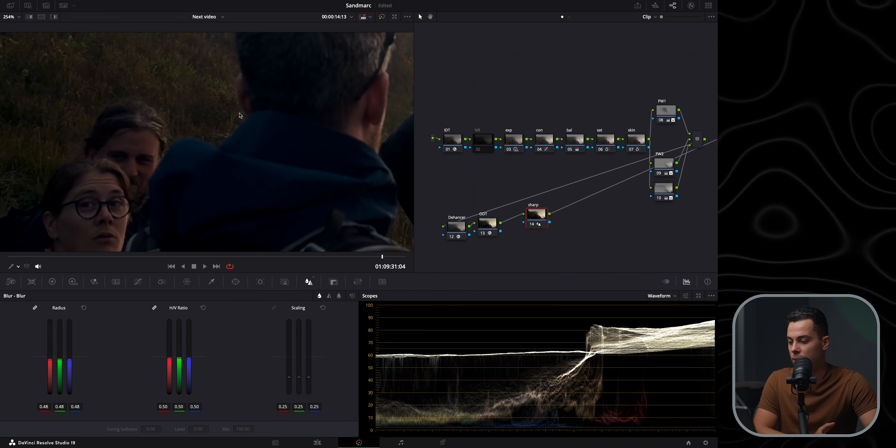
drag(143, 208, 181, 163)
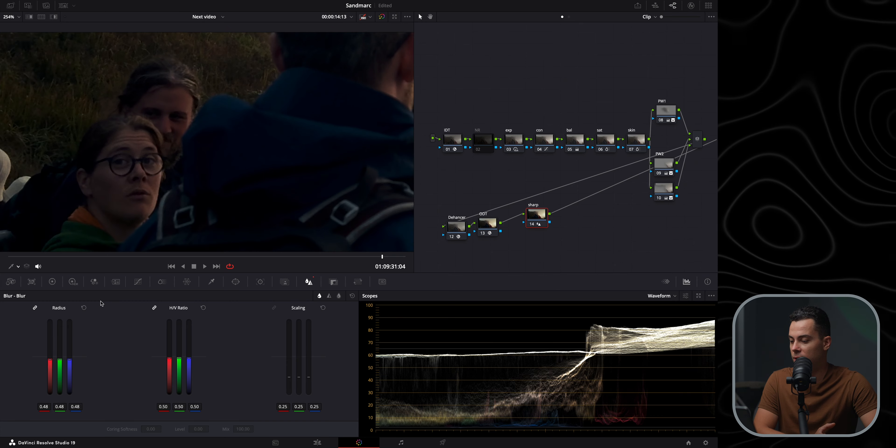
drag(345, 256, 360, 259)
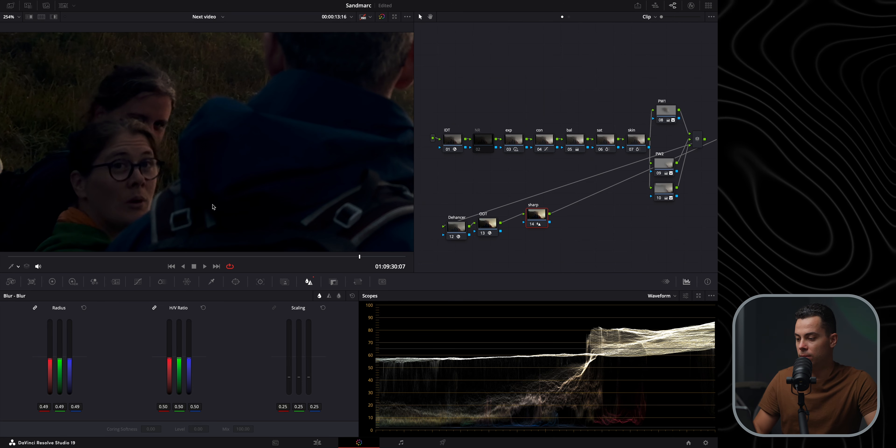
key(shift+z)
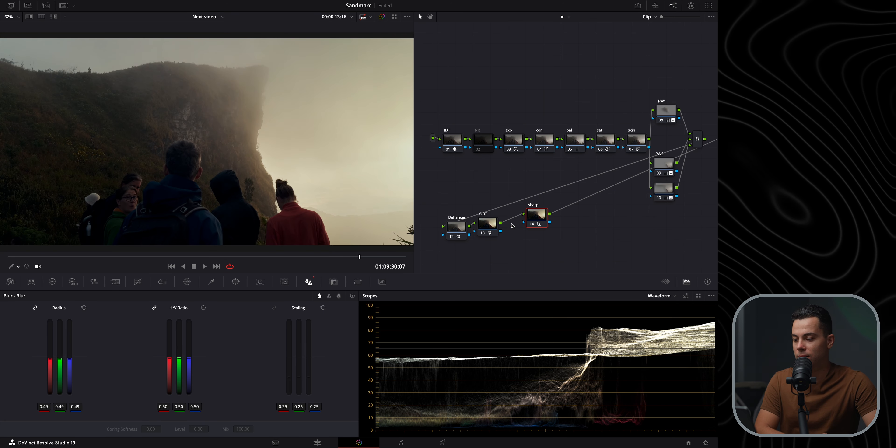
scroll(126, 210, up, 5)
drag(126, 209, 227, 127)
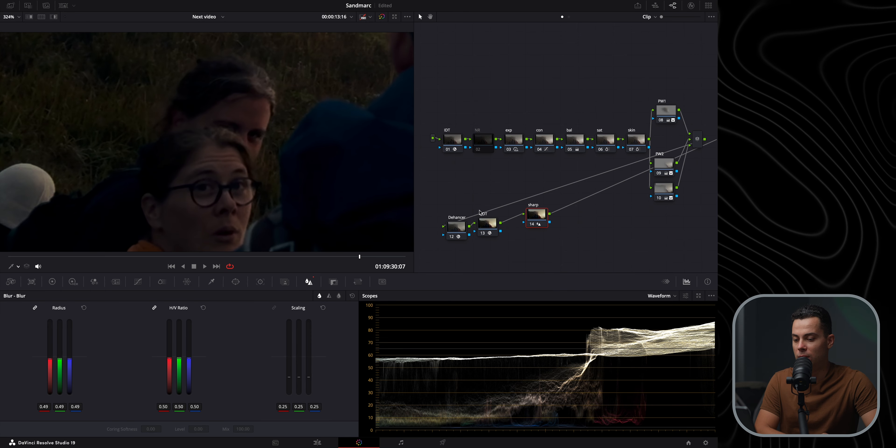
click(531, 224)
click(532, 224)
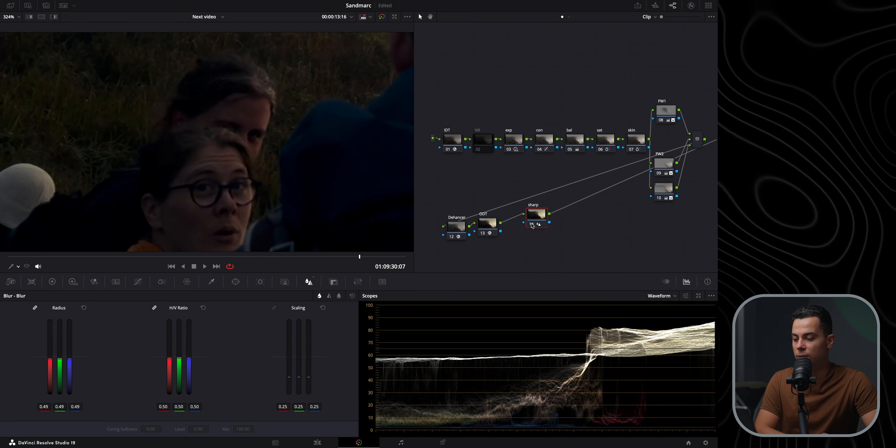
click(532, 225)
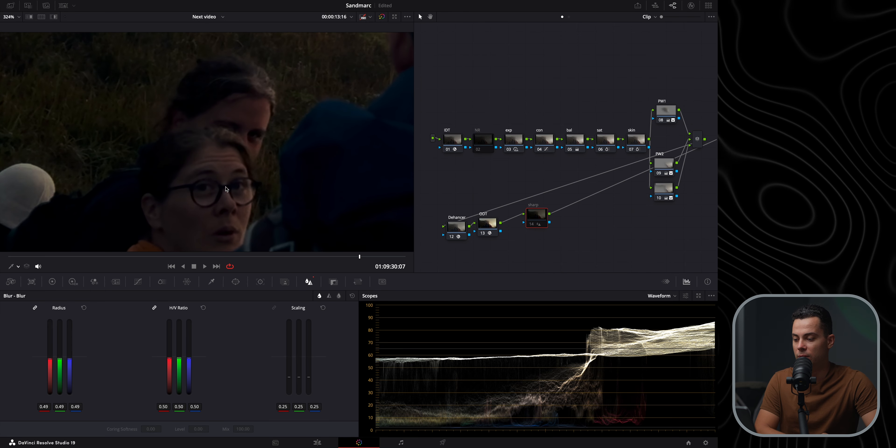
click(532, 225)
click(532, 225)
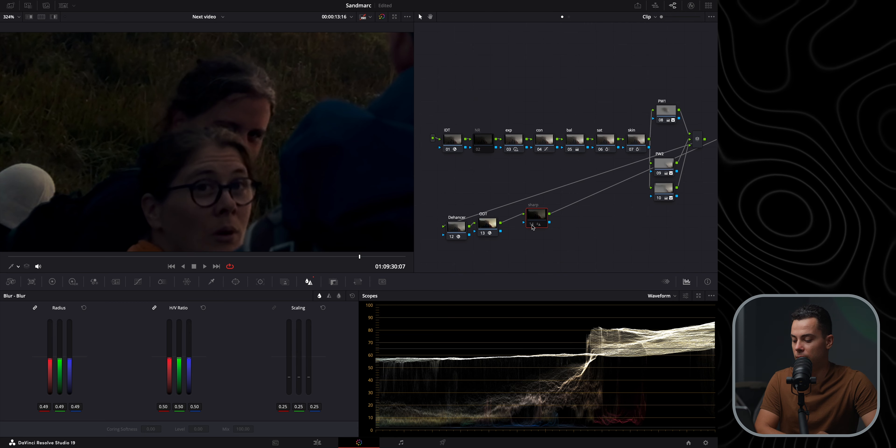